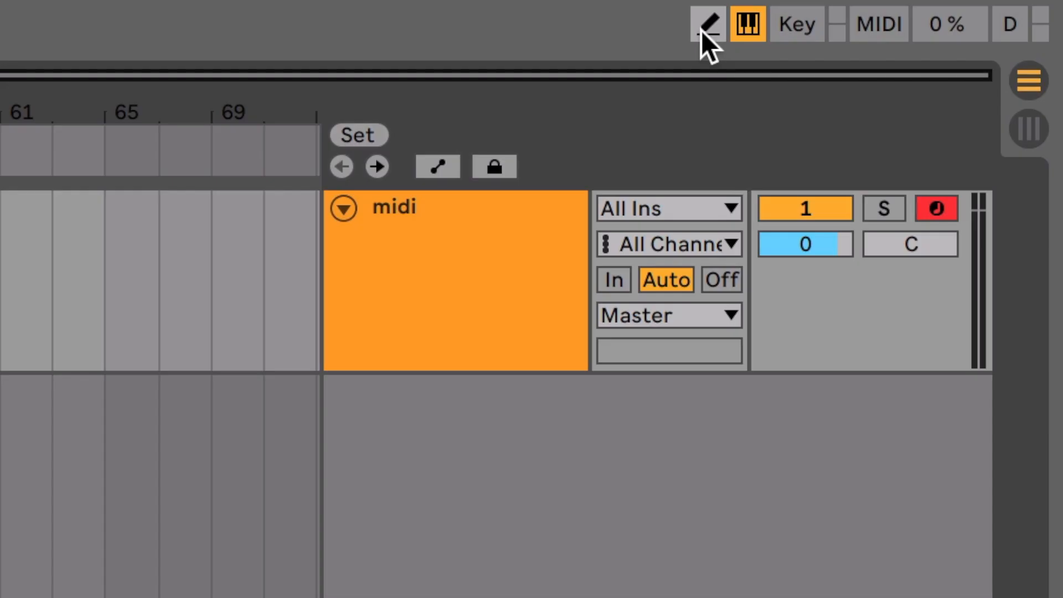
# Draw sixteenth notes in the MIDI clip in Draw Mode: C3 at 1.1, D#3 at 1.2, G3 at 1.3 and D#3 at 1.4.
pyautogui.press('b')
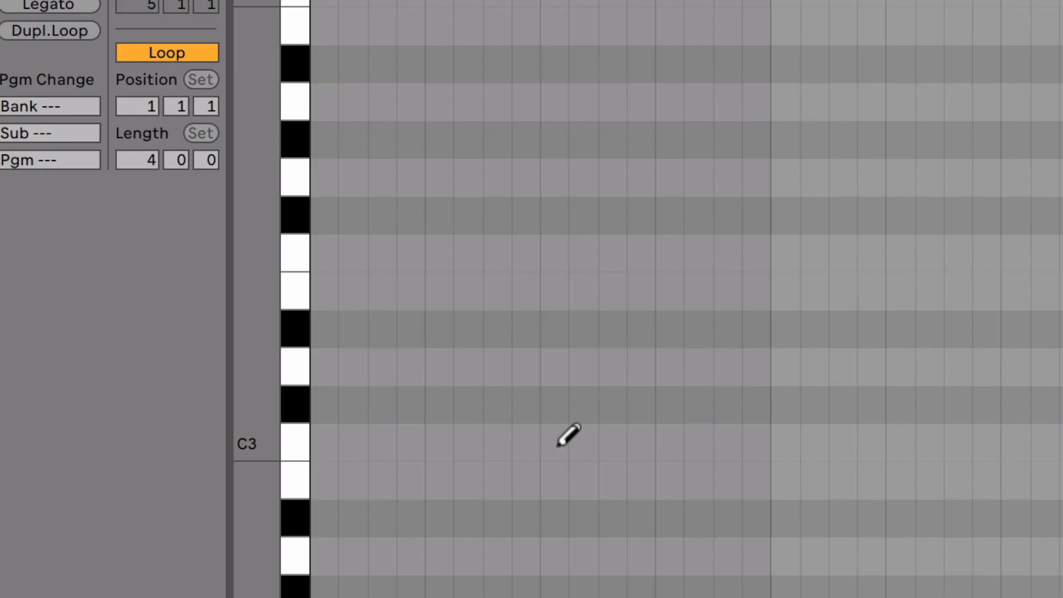
pyautogui.click(342, 437)
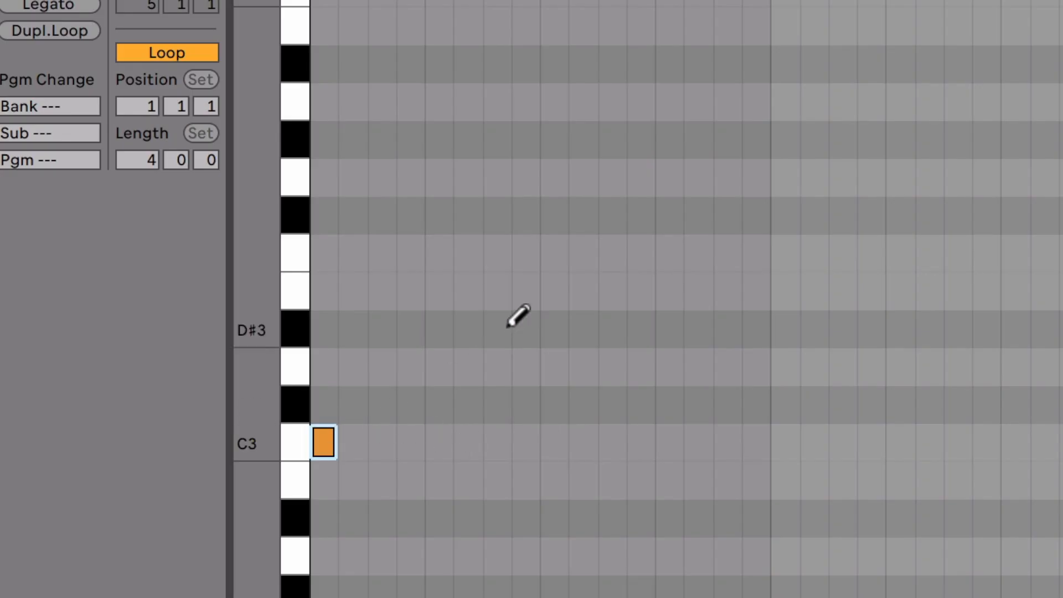
pyautogui.click(438, 328)
pyautogui.click(553, 176)
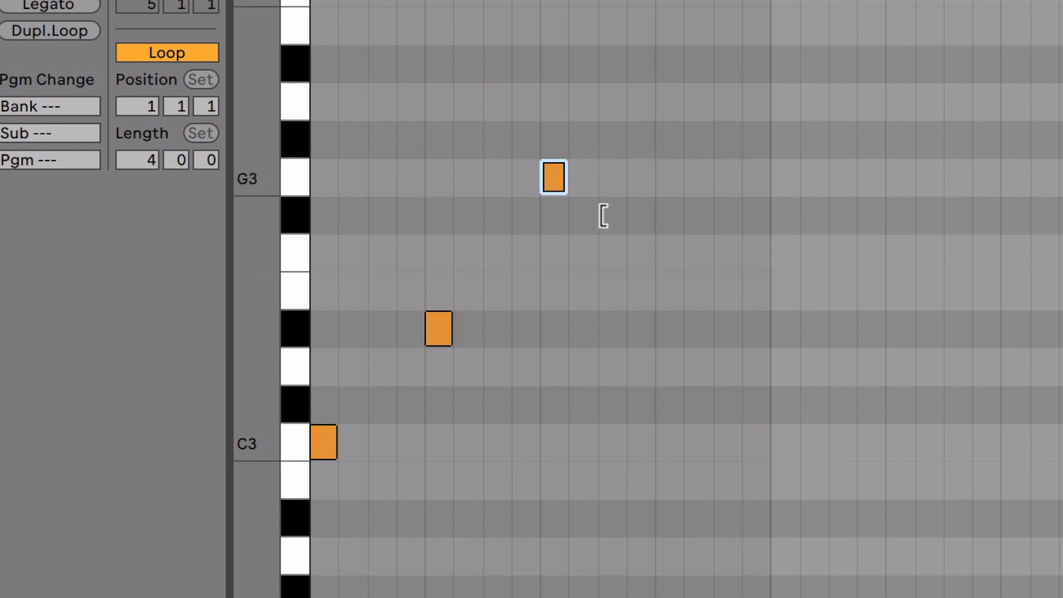
pyautogui.click(669, 328)
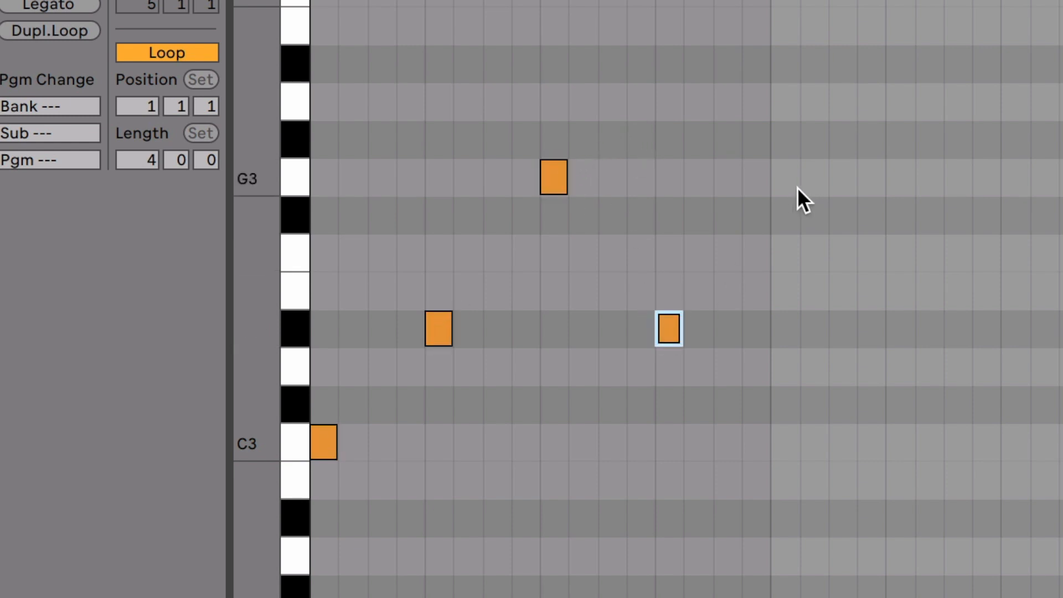
# Add and delete a D#3 note at bar 2 in edit mode, and erase the D#3 at 1.4 and G3 at 1.3 in Draw Mode.
pyautogui.doubleClick(785, 329)
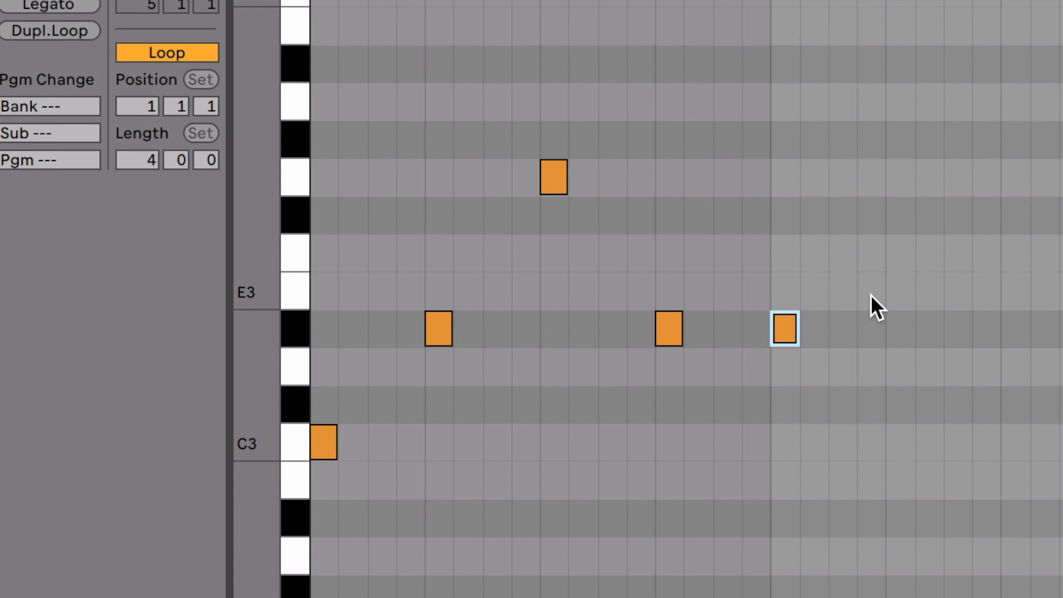
pyautogui.press('Delete')
pyautogui.press('b')
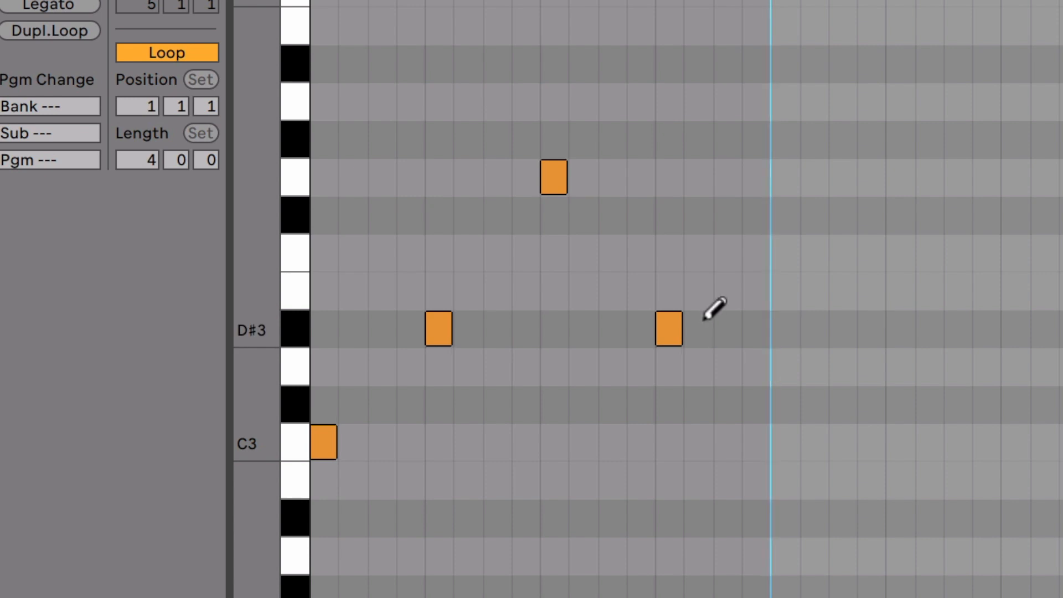
pyautogui.click(672, 327)
pyautogui.click(554, 178)
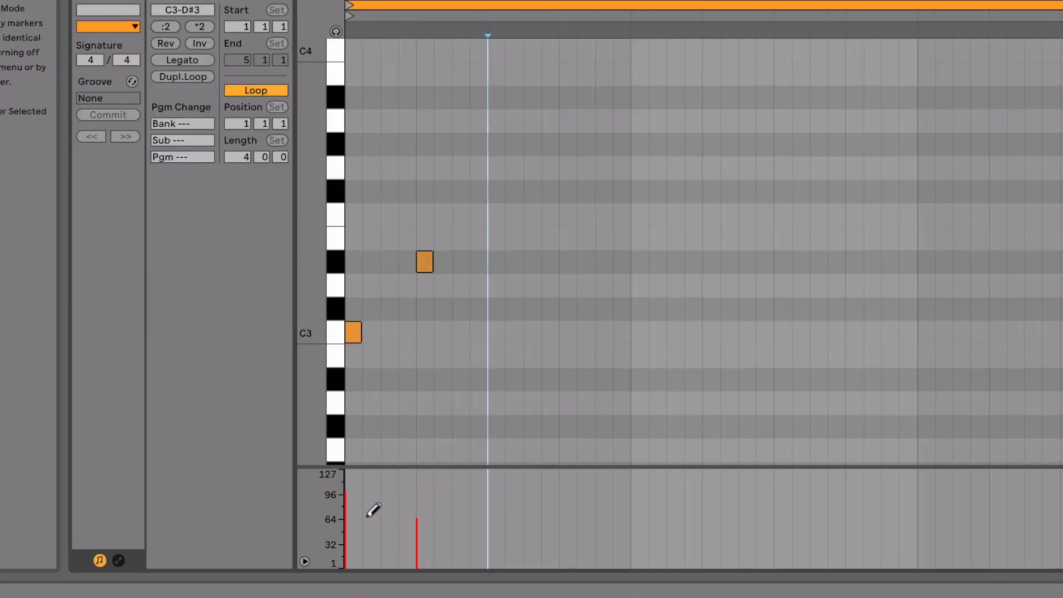
# Draw new velocities for the first two notes and add notes D#3 at 1.4.2, C3 at 1.3 and D#3 at 1.4.4.
pyautogui.moveTo(492, 511); pyautogui.dragTo(346, 504)
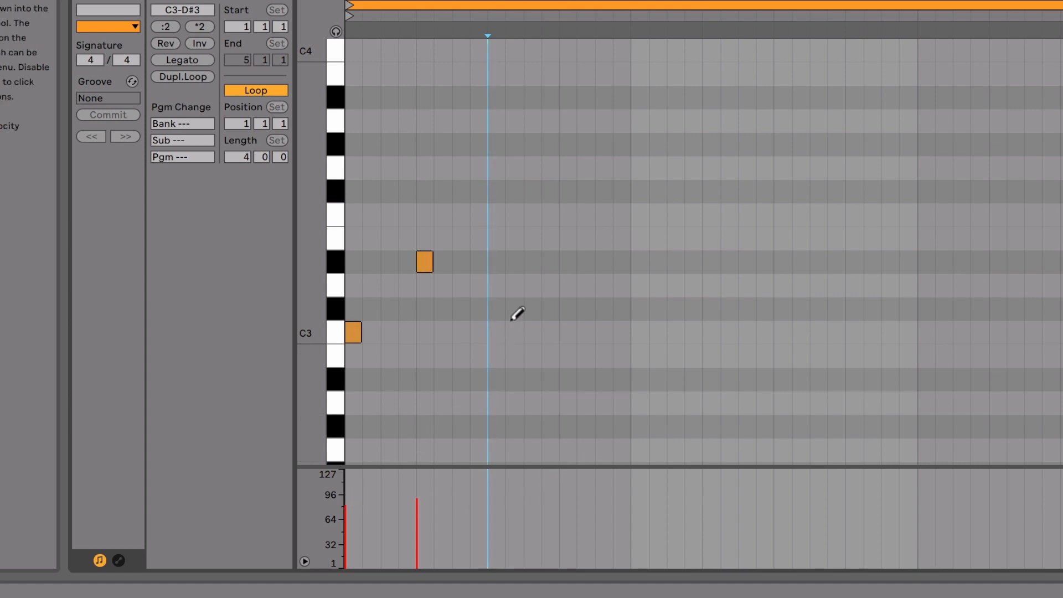
pyautogui.click(586, 261)
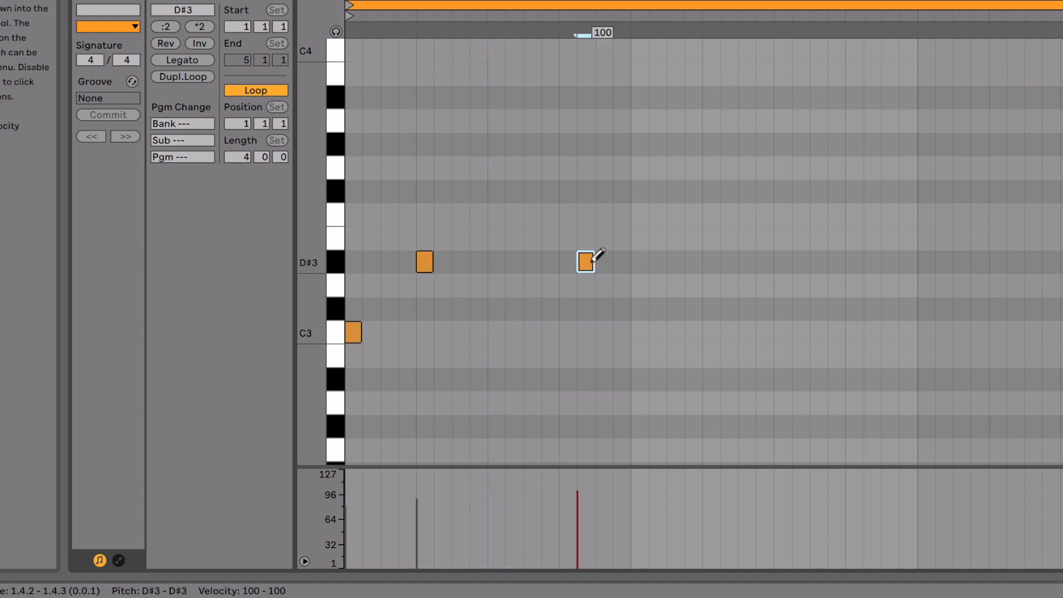
pyautogui.click(496, 332)
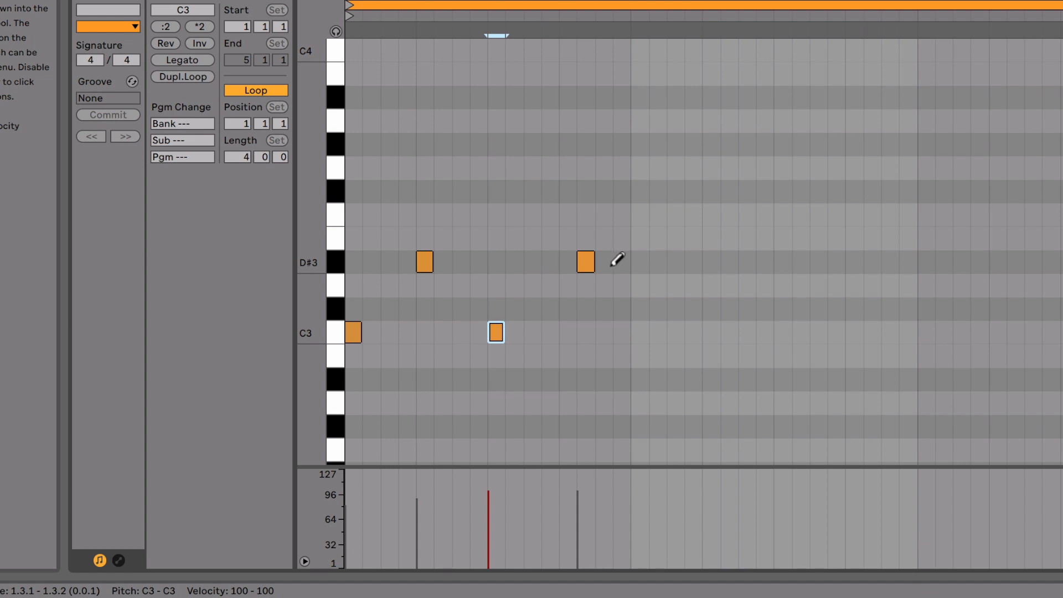
pyautogui.click(621, 261)
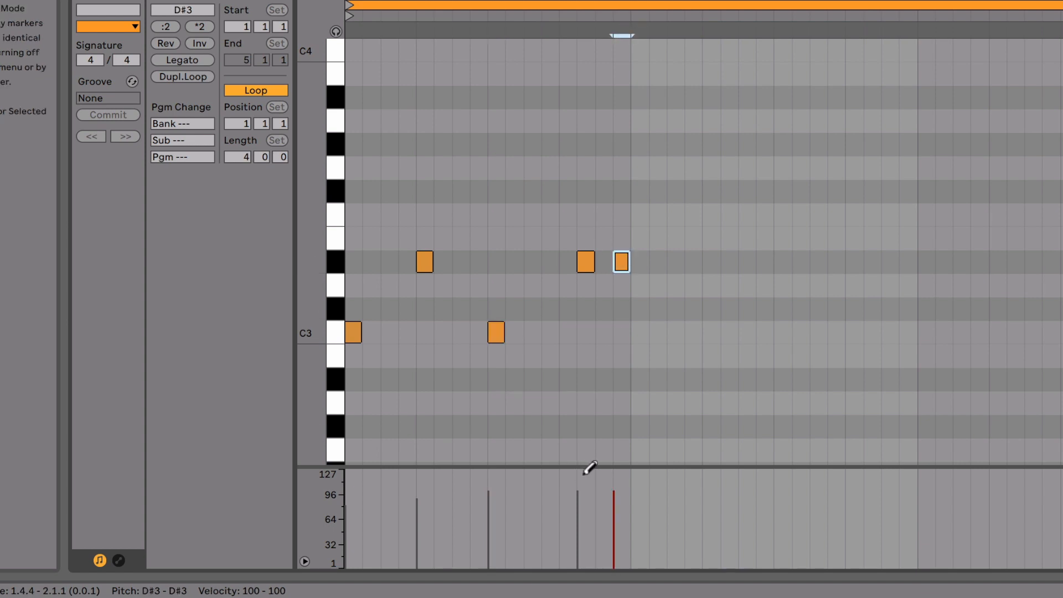
# Reshape the velocities of all five notes to a 54–96 range and raise the velocity of the D#3 at 1.4.2 on its own.
pyautogui.hotkey('ctrl', 'a')
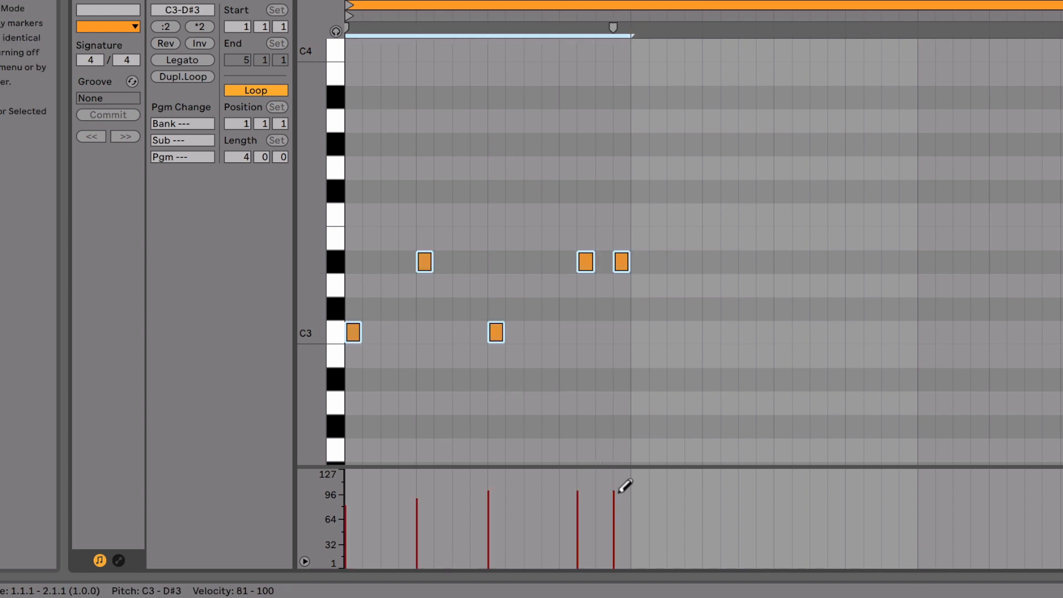
pyautogui.moveTo(634, 515)
pyautogui.mouseDown()
pyautogui.moveTo(420, 493)
pyautogui.moveTo(361, 517)
pyautogui.moveTo(503, 498)
pyautogui.mouseUp()
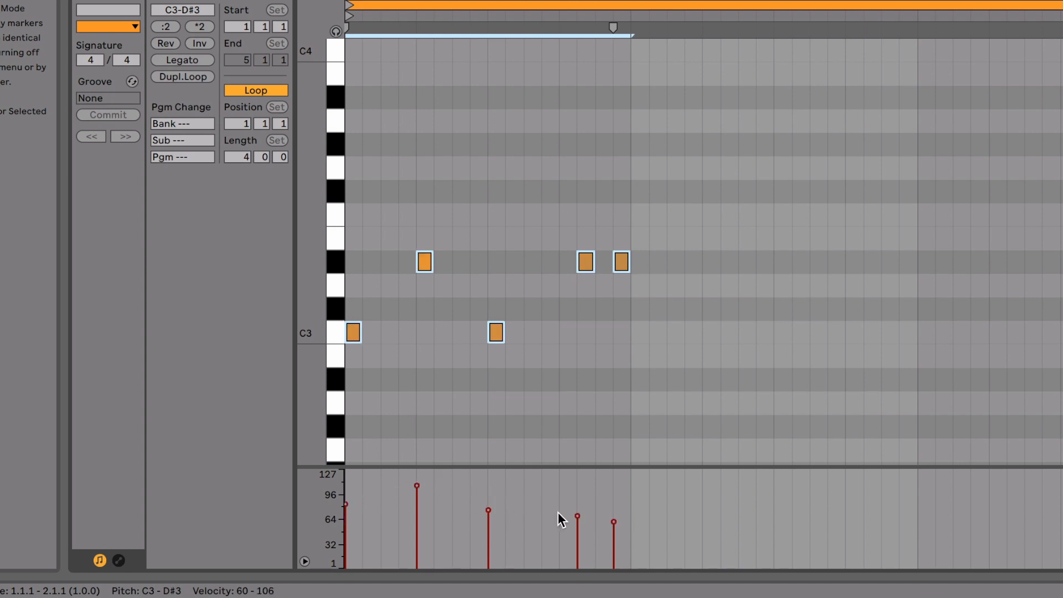
pyautogui.moveTo(578, 523)
pyautogui.moveTo(579, 523); pyautogui.dragTo(580, 524)
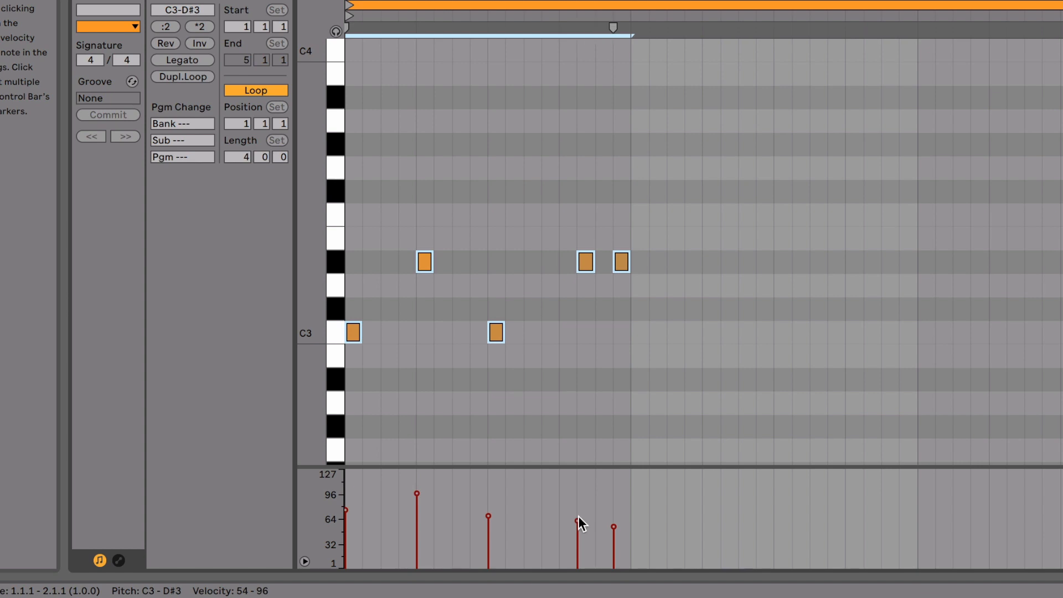
pyautogui.click(622, 386)
pyautogui.moveTo(579, 519); pyautogui.dragTo(578, 509)
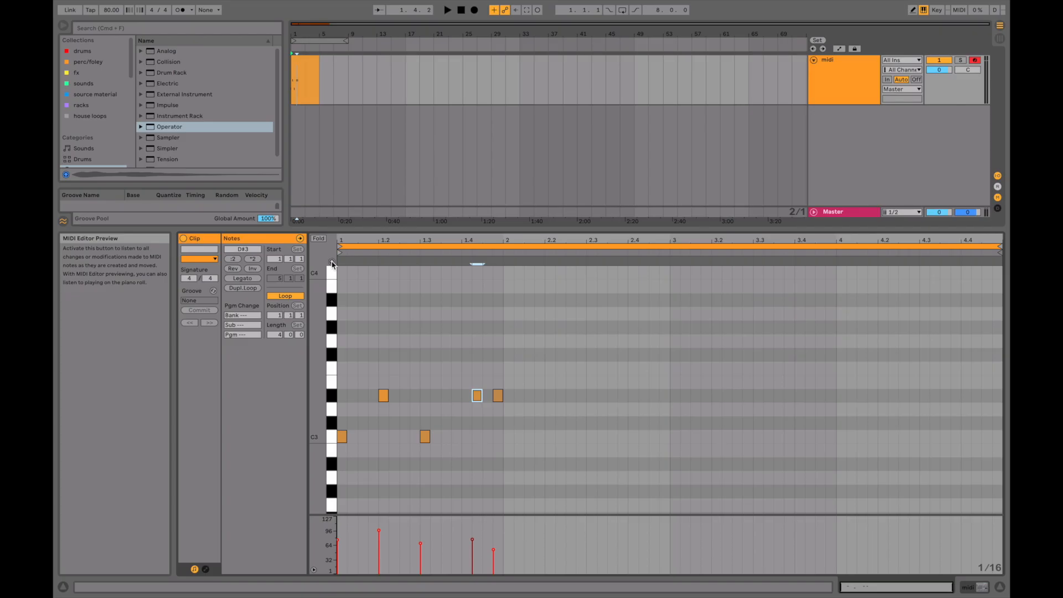
# Turn on MIDI Editor Preview and select all C3 notes through the piano roll.
pyautogui.click(332, 262)
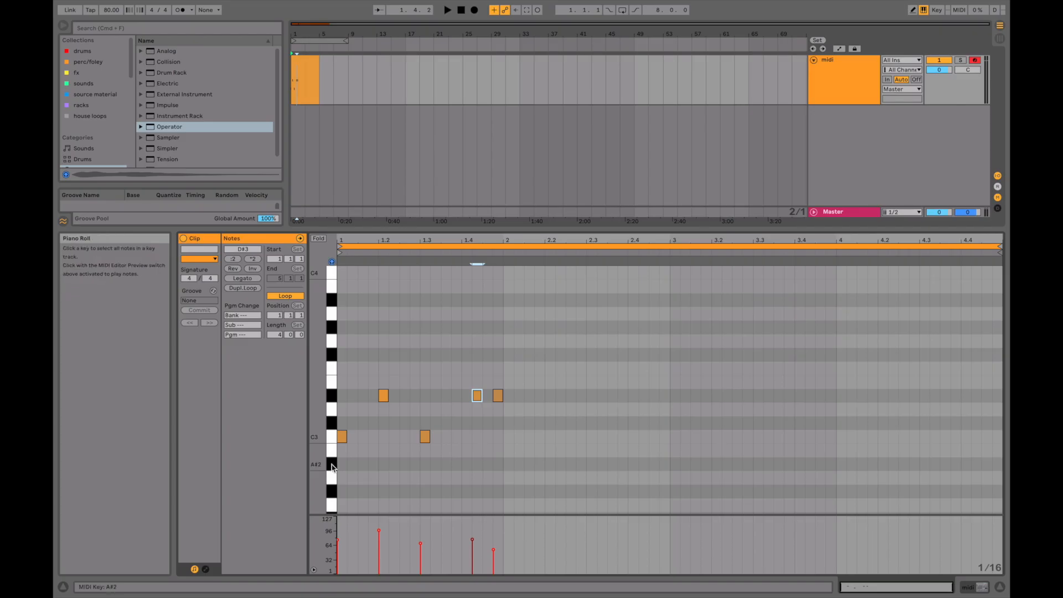
pyautogui.click(331, 438)
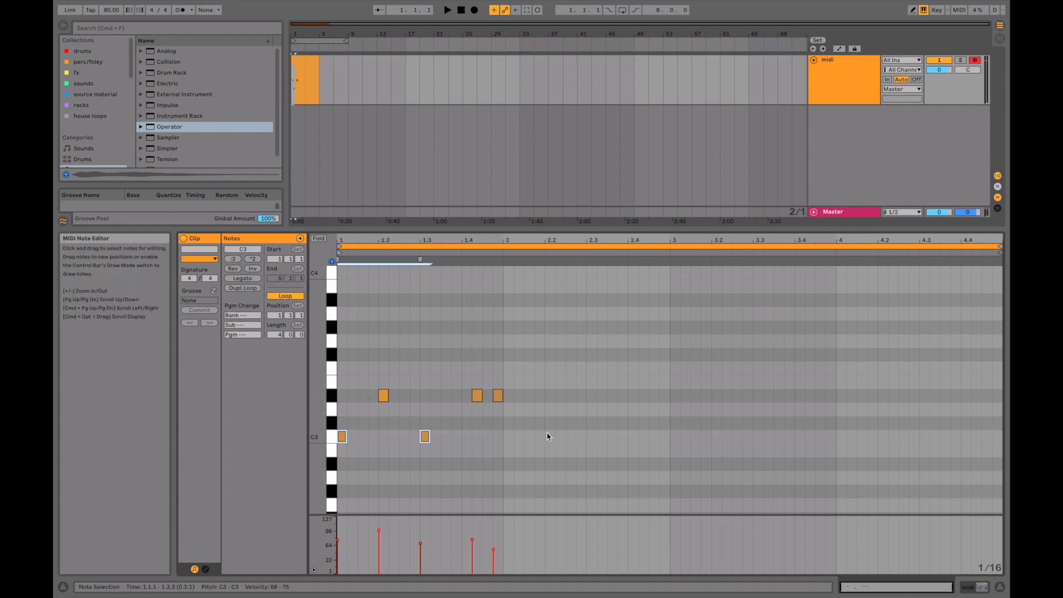
# Draw sixteenth notes in the second bar: C3 at 2.1, D#3 at 2.2, C3 at 2.3 and F3 at 2.4.
pyautogui.press('b')
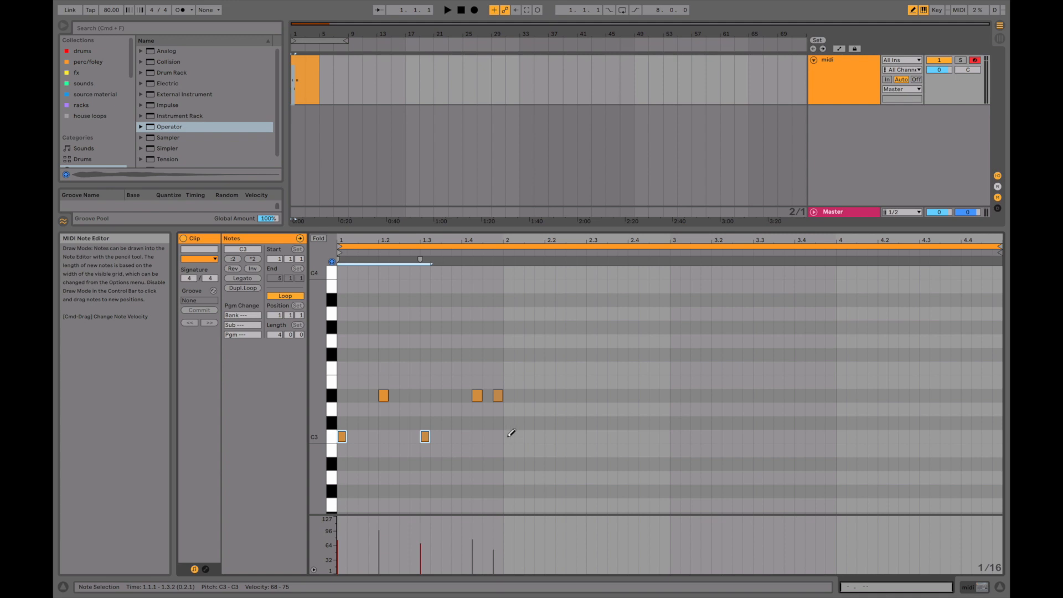
pyautogui.click(509, 437)
pyautogui.click(550, 395)
pyautogui.click(591, 436)
pyautogui.click(633, 367)
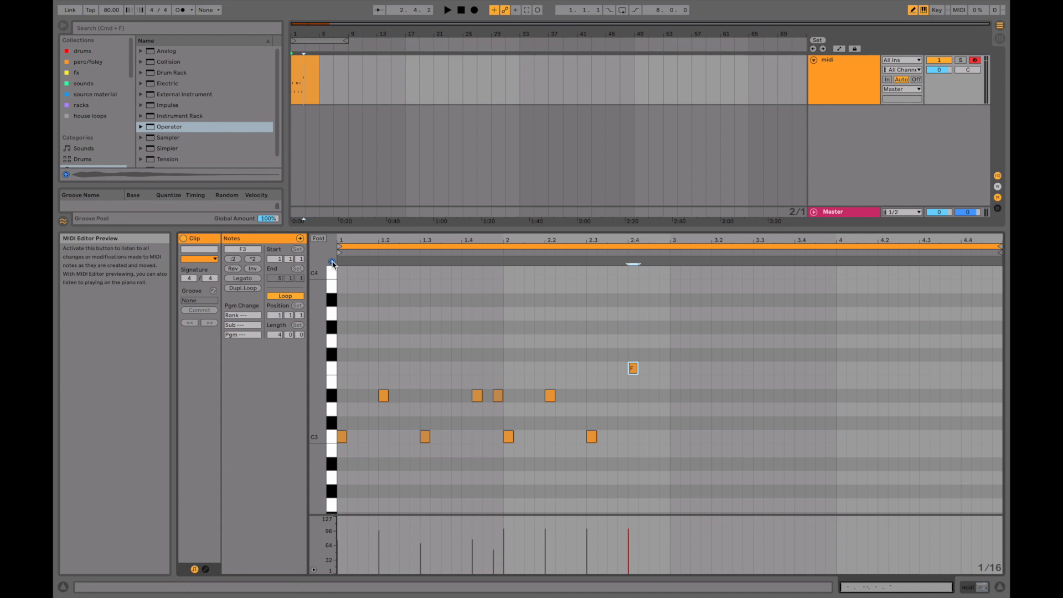
# Select all notes in the clip and shift them up an octave to C4–F4, and back down by octaves to C2–F2.
pyautogui.click(483, 320)
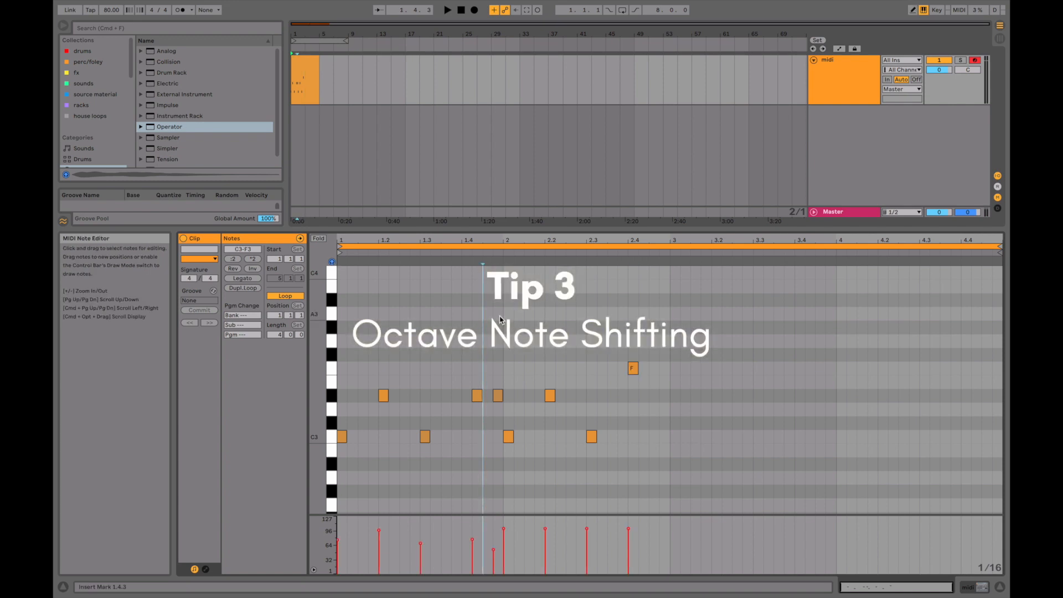
pyautogui.press('super+a')
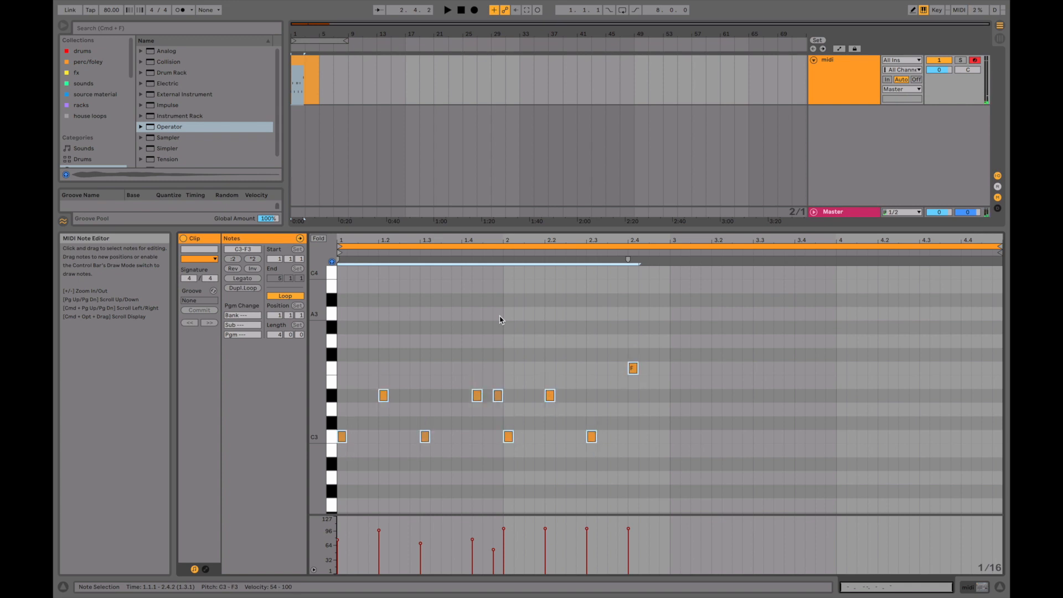
pyautogui.scroll(-3, 500, 319)
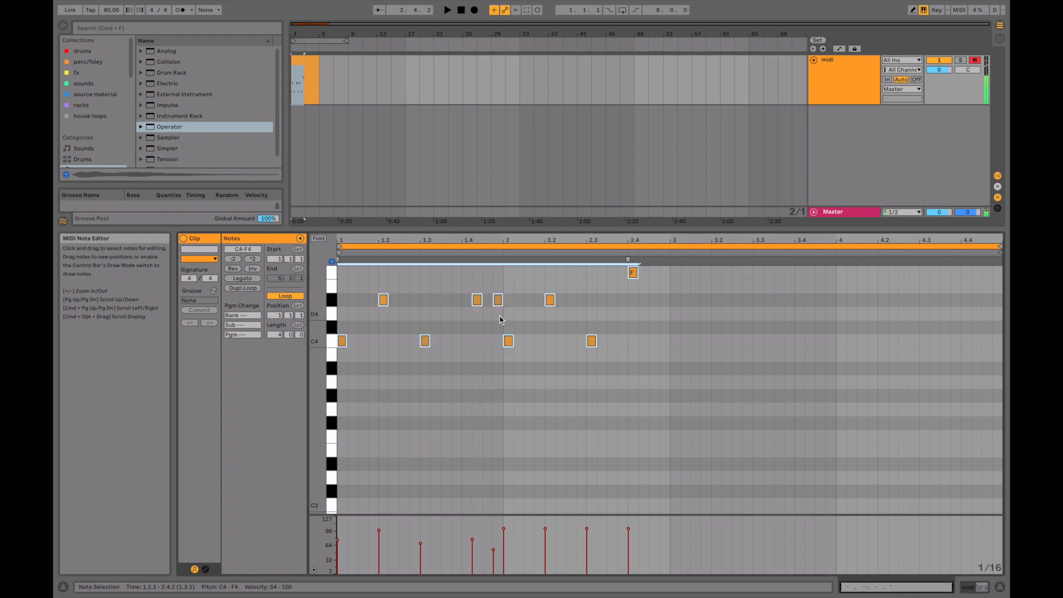
pyautogui.hotkey('shift', 'Down')
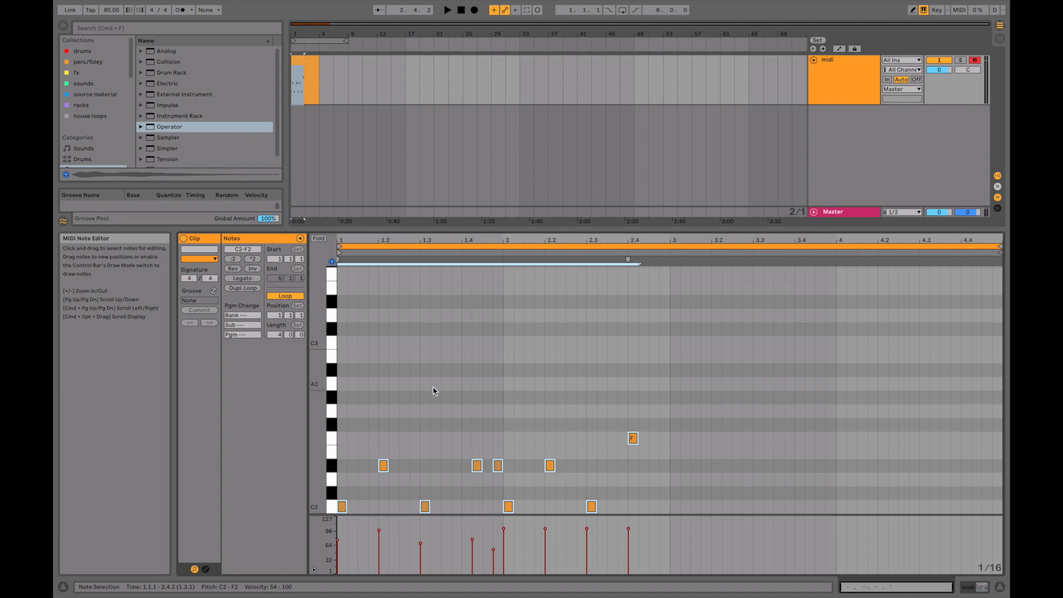
# Select the time range covering bars 1 and 2 and duplicate its notes into bars 3 and 4.
pyautogui.click(643, 417)
pyautogui.moveTo(634, 437); pyautogui.dragTo(635, 370)
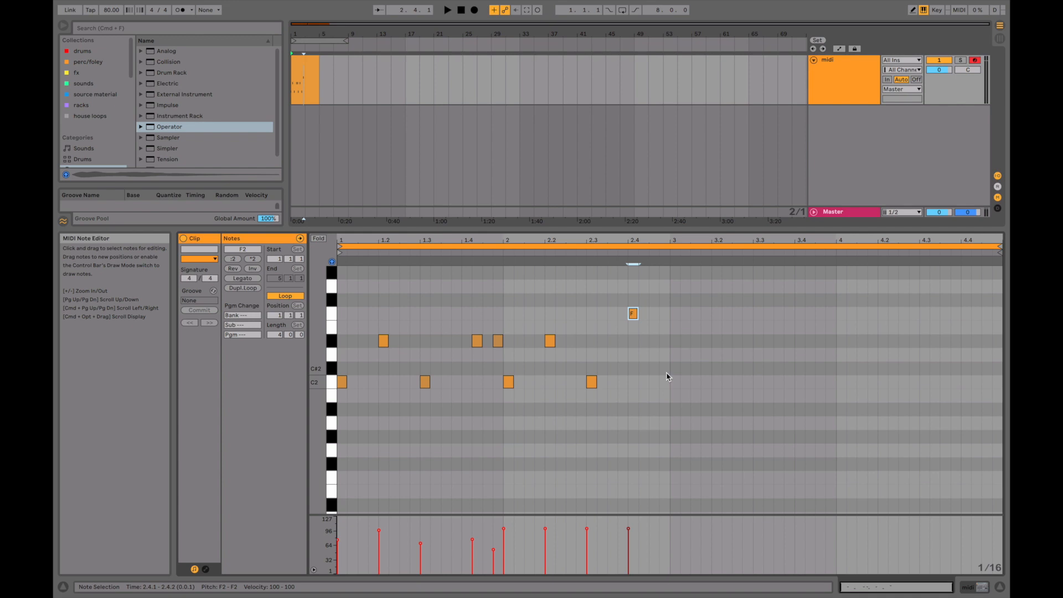
pyautogui.click(670, 429)
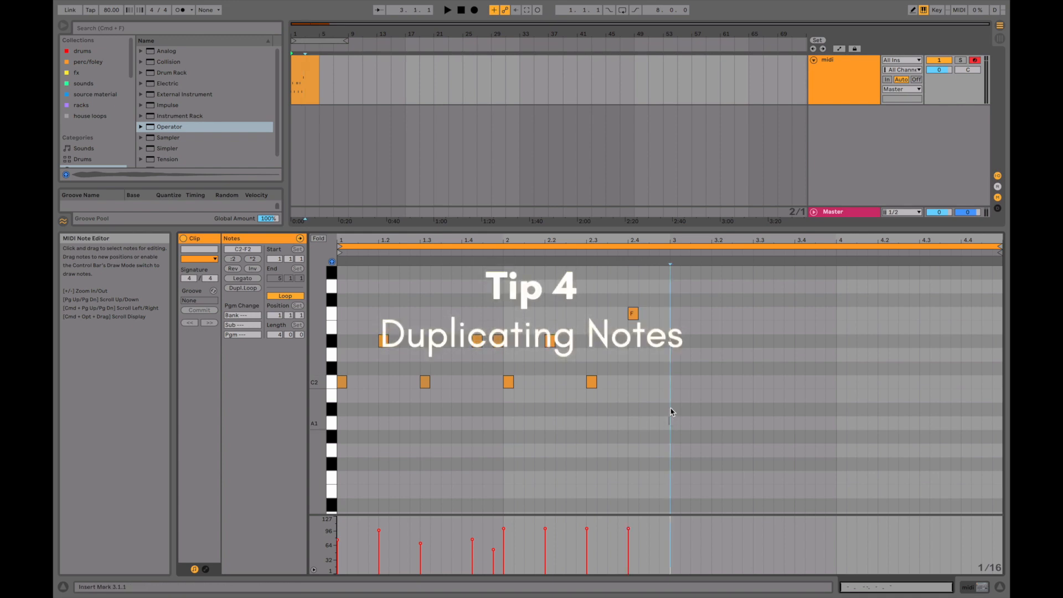
pyautogui.moveTo(671, 413); pyautogui.dragTo(339, 282)
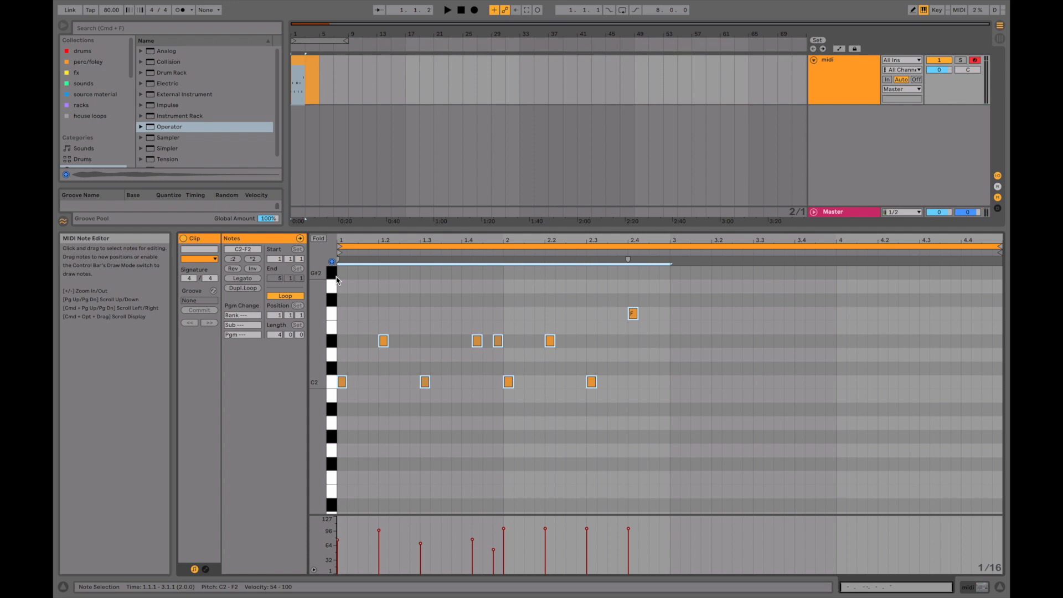
pyautogui.press('super+d')
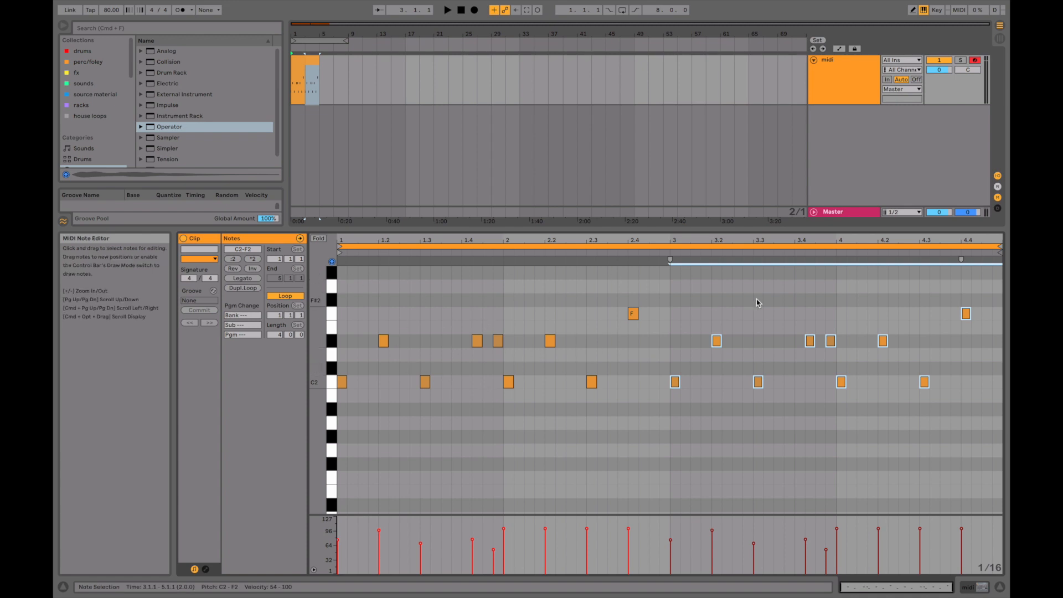
# Move the D#2 note at 3.2 to D2.
pyautogui.click(717, 340)
pyautogui.press('Down')
pyautogui.press('Down')
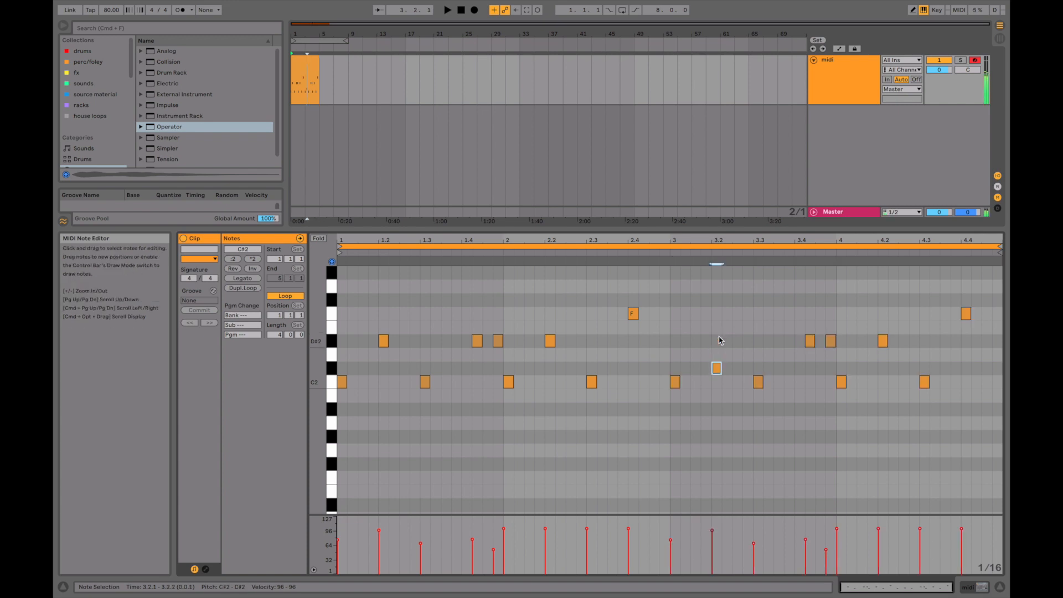
pyautogui.press('Up')
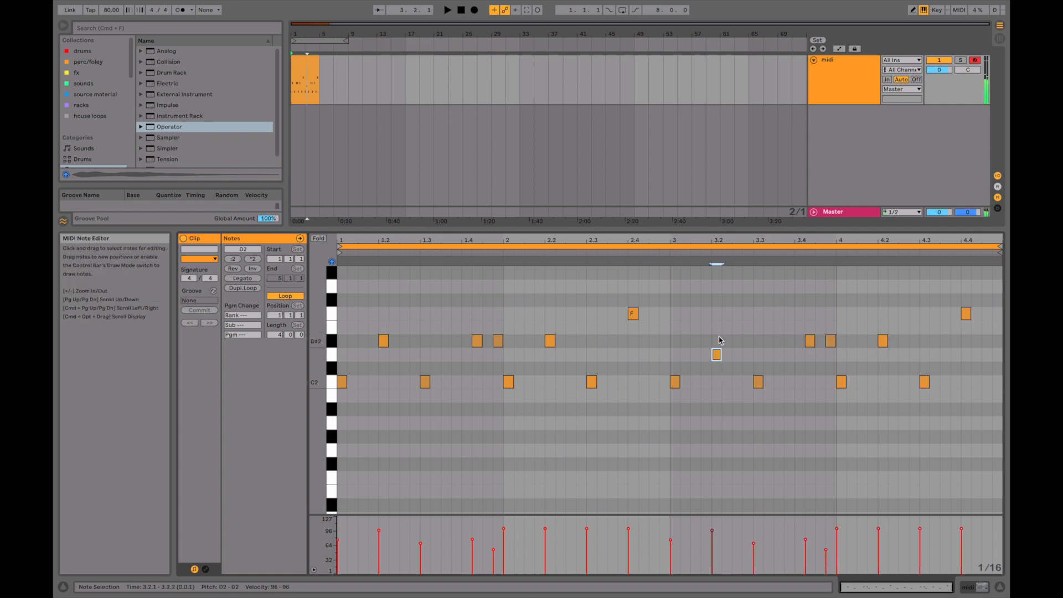
# Raise the D#2 note at 4.2 to G2.
pyautogui.click(884, 342)
pyautogui.press('Up')
pyautogui.press('Up')
pyautogui.press('Up')
pyautogui.press('Up')
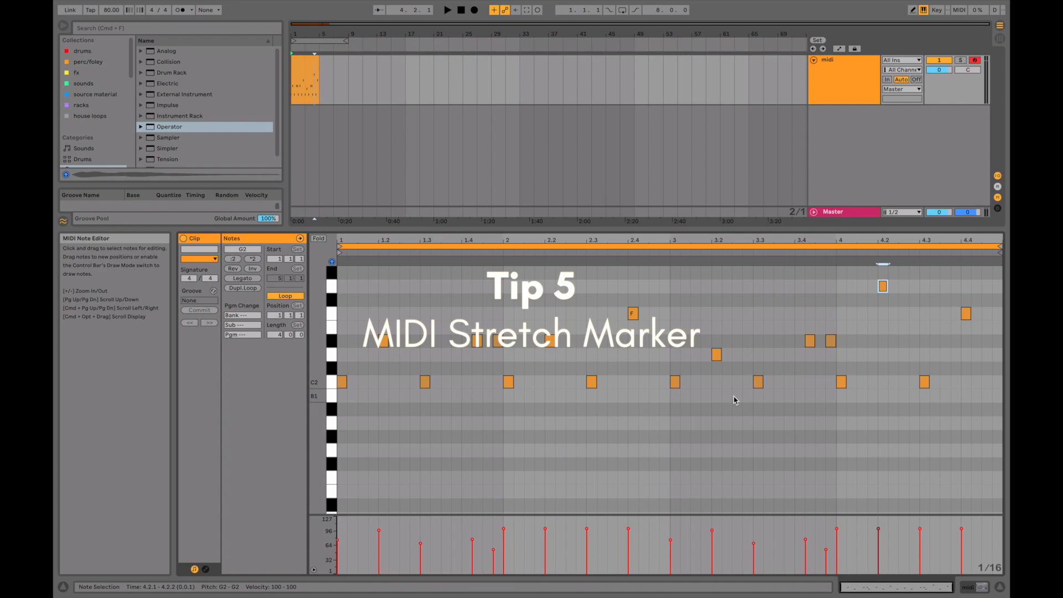
# Select all notes in the clip and compress them to about half their duration with the MIDI stretch marker, ending near 2.4.3.
pyautogui.press('super+a')
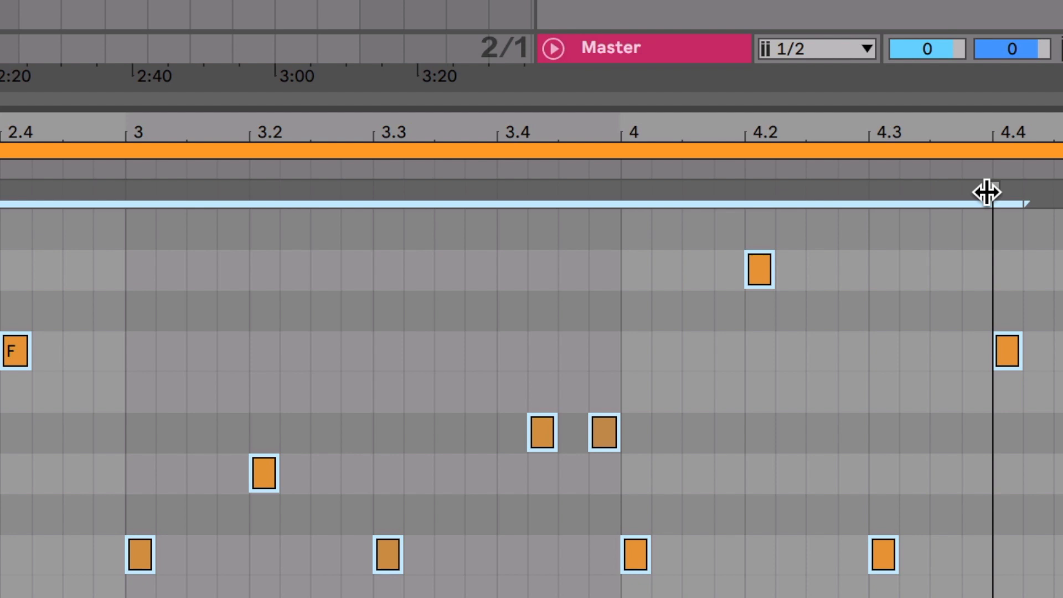
pyautogui.moveTo(986, 192)
pyautogui.mouseDown()
pyautogui.moveTo(973, 192)
pyautogui.moveTo(998, 191)
pyautogui.mouseUp()
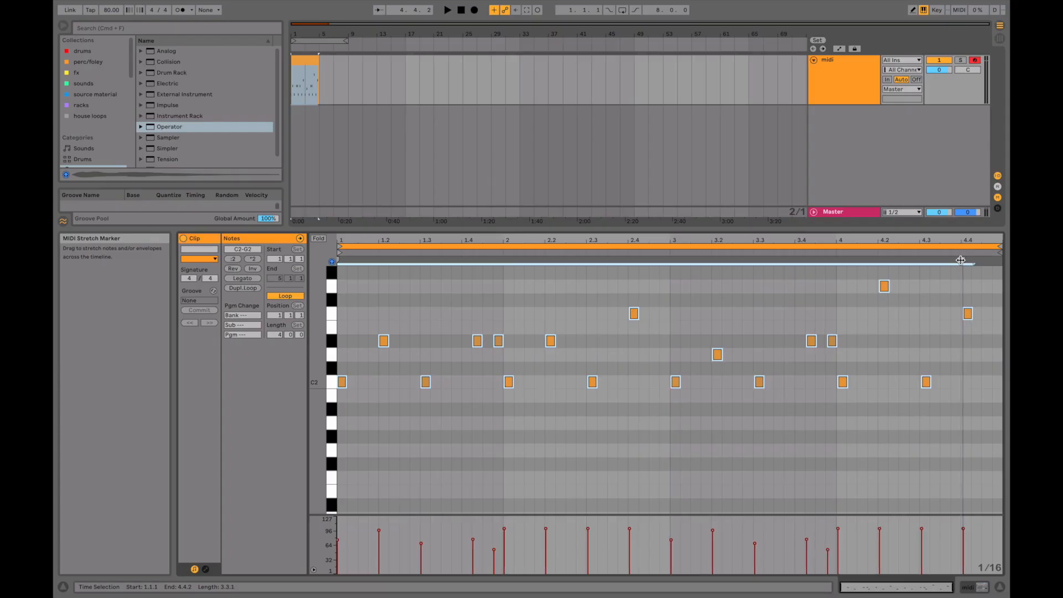
pyautogui.moveTo(963, 260); pyautogui.dragTo(651, 272)
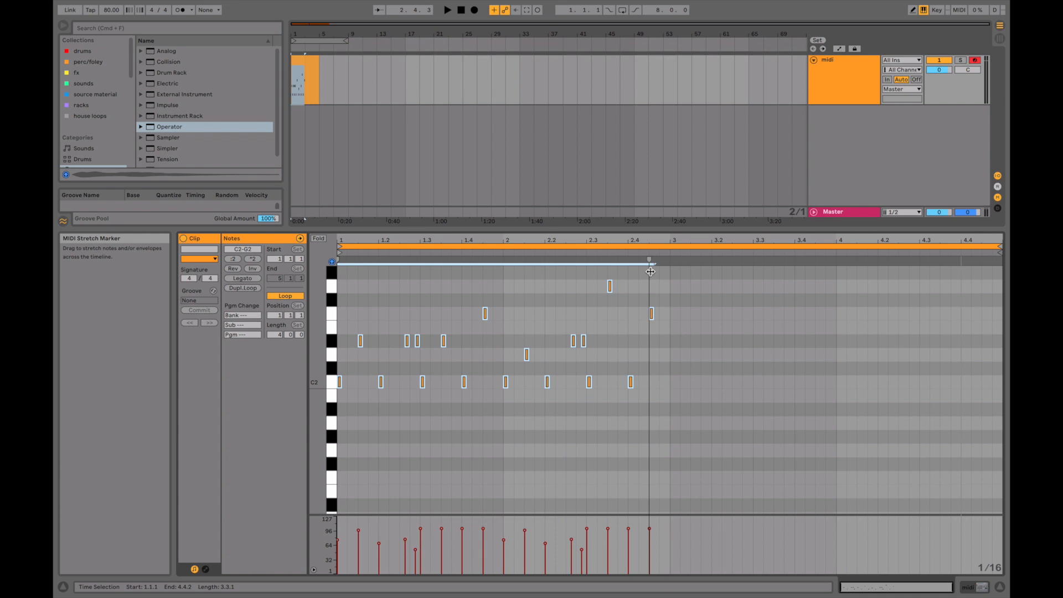
pyautogui.moveTo(651, 271); pyautogui.dragTo(651, 272)
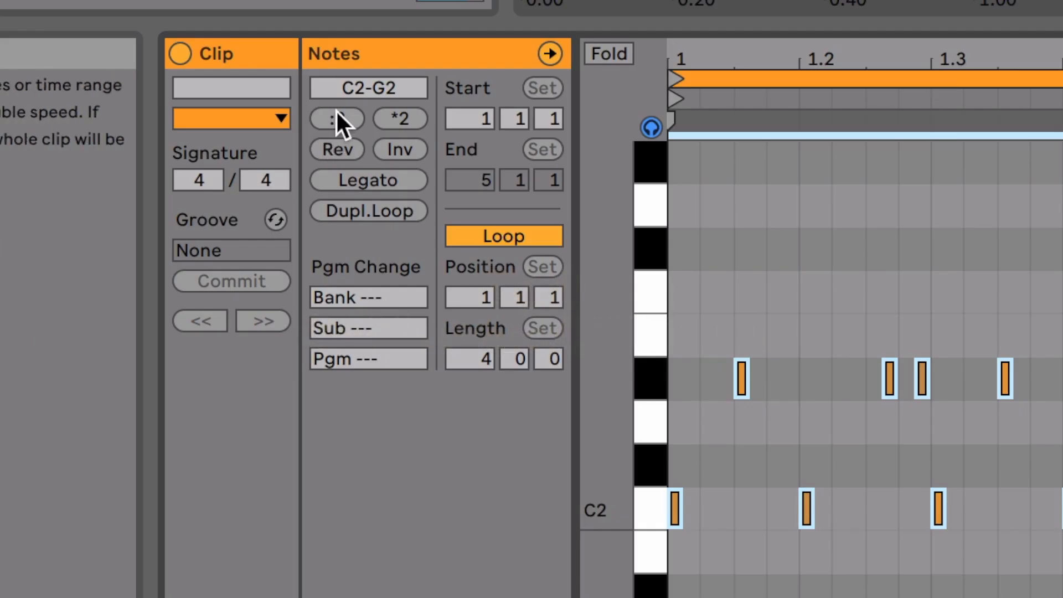
# Apply the *2 and :2 time scaling to the selected notes.
pyautogui.click(401, 118)
pyautogui.click(24, 110)
pyautogui.click(24, 110)
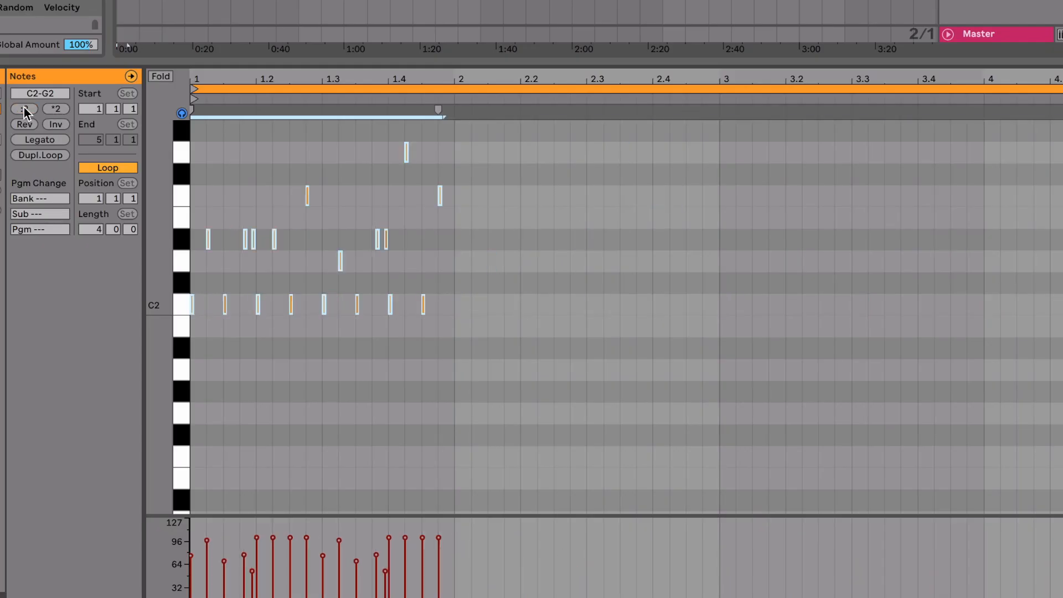
# Double the selected notes' timing until they span the four-bar clip, and duplicate the loop to eight bars.
pyautogui.click(59, 110)
pyautogui.click(58, 110)
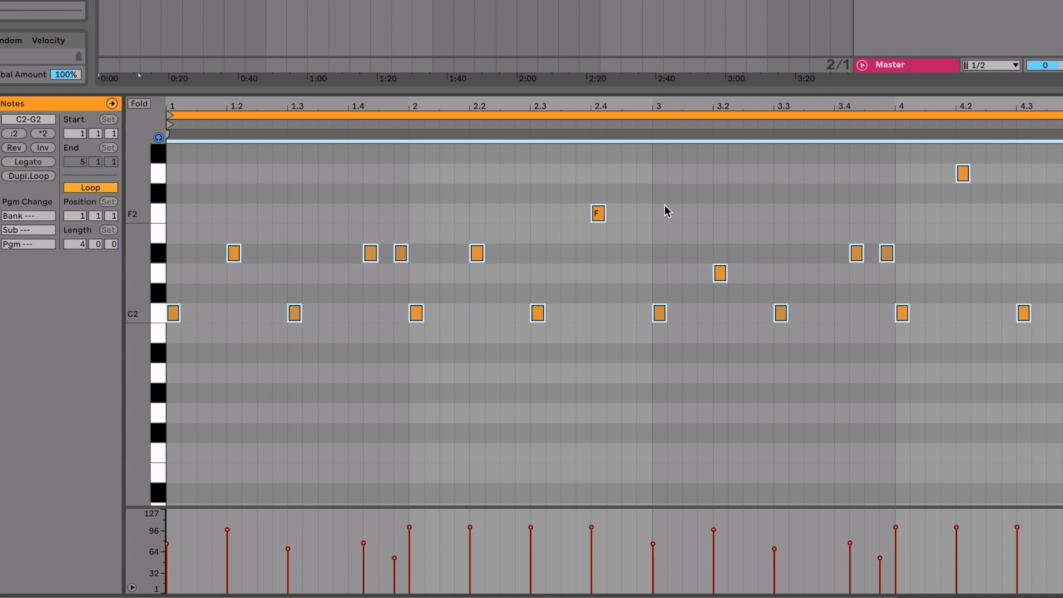
pyautogui.rightClick(666, 211)
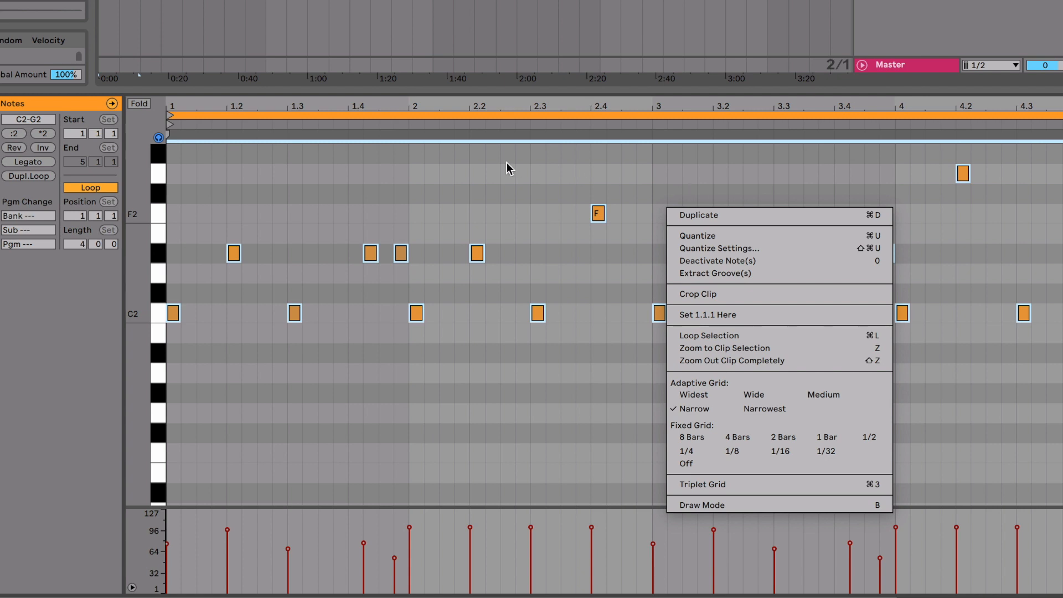
pyautogui.click(568, 208)
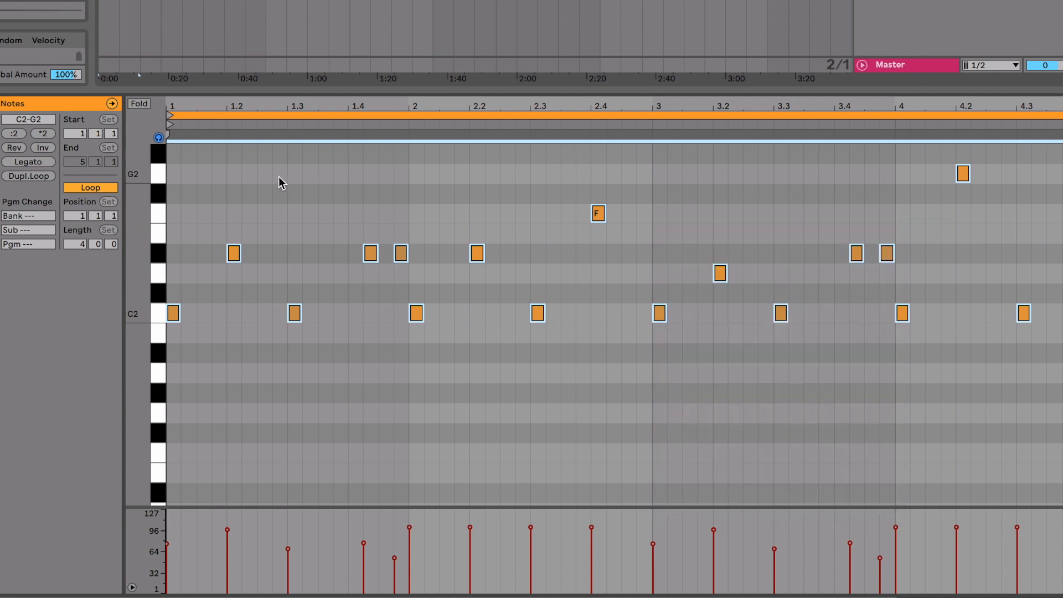
pyautogui.click(25, 175)
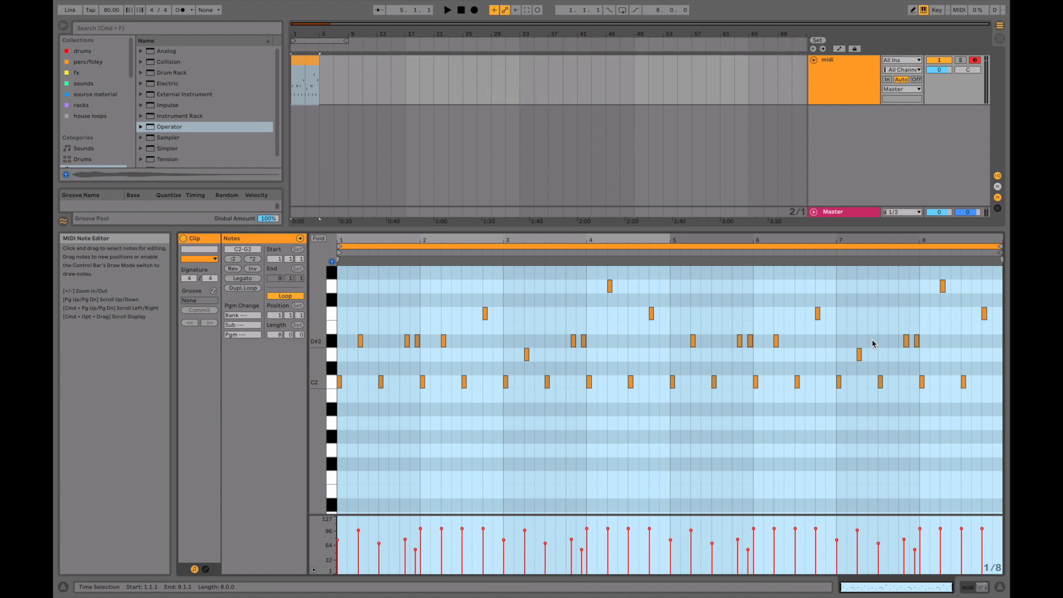
# Select all notes in the clip and apply Legato to extend each one to the start of the next.
pyautogui.click(814, 415)
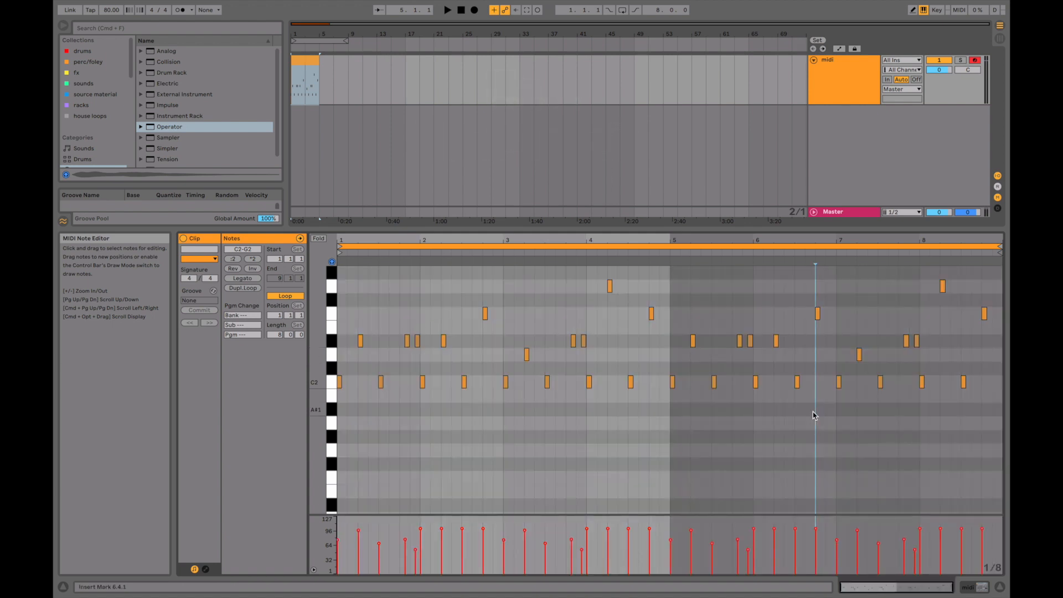
pyautogui.press('super+a')
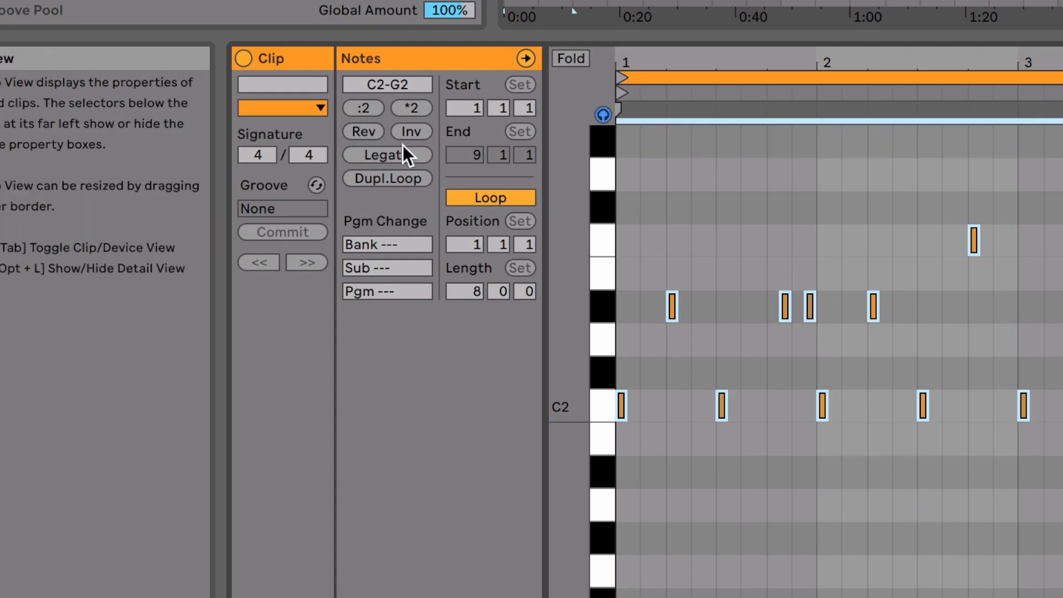
pyautogui.click(400, 152)
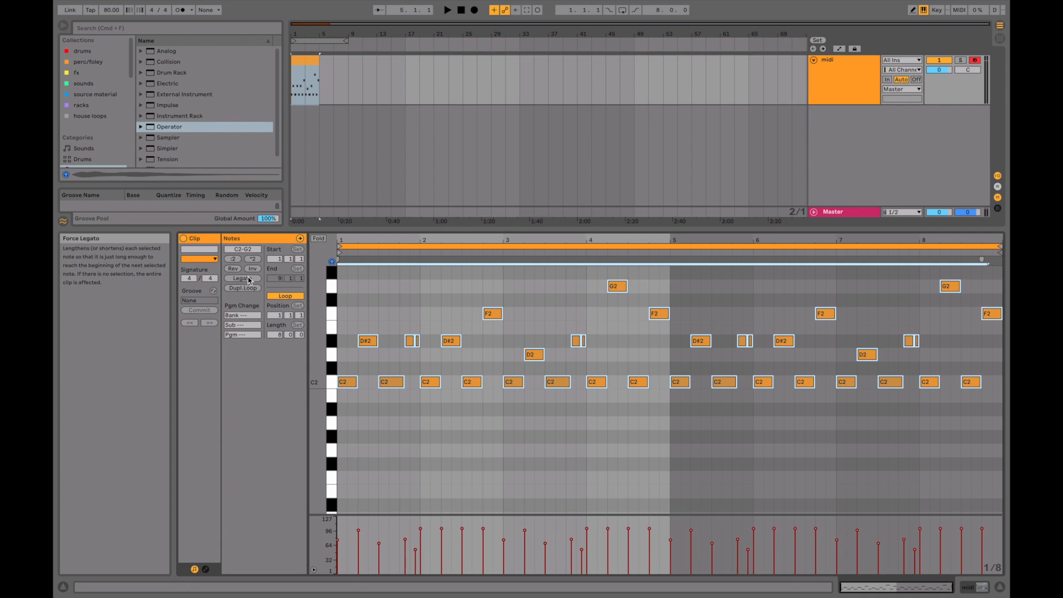
# Shorten the G2 note at 4.2 and the F2 note at 4.4 to half a beat each.
pyautogui.click(605, 369)
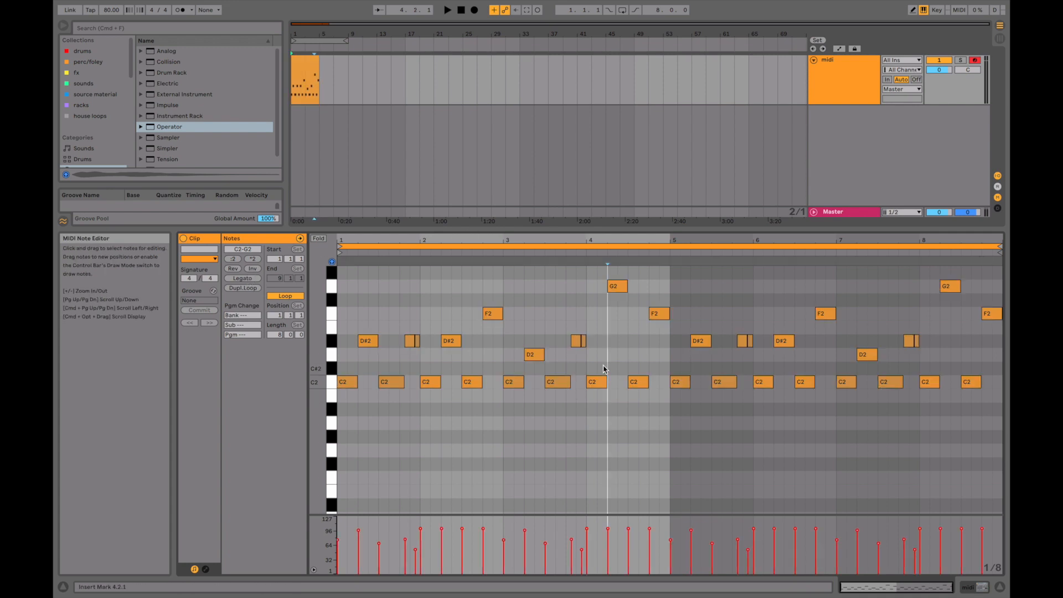
pyautogui.click(618, 287)
pyautogui.moveTo(627, 292); pyautogui.dragTo(618, 288)
pyautogui.moveTo(669, 316); pyautogui.dragTo(658, 319)
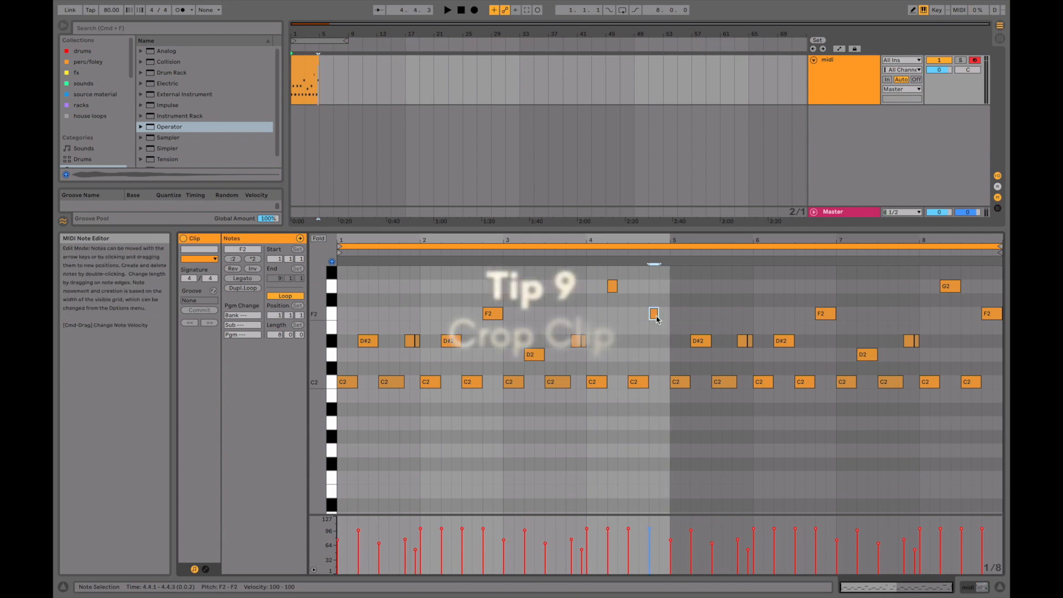
# Select the notes in the first four bars and crop the clip to them.
pyautogui.click(668, 280)
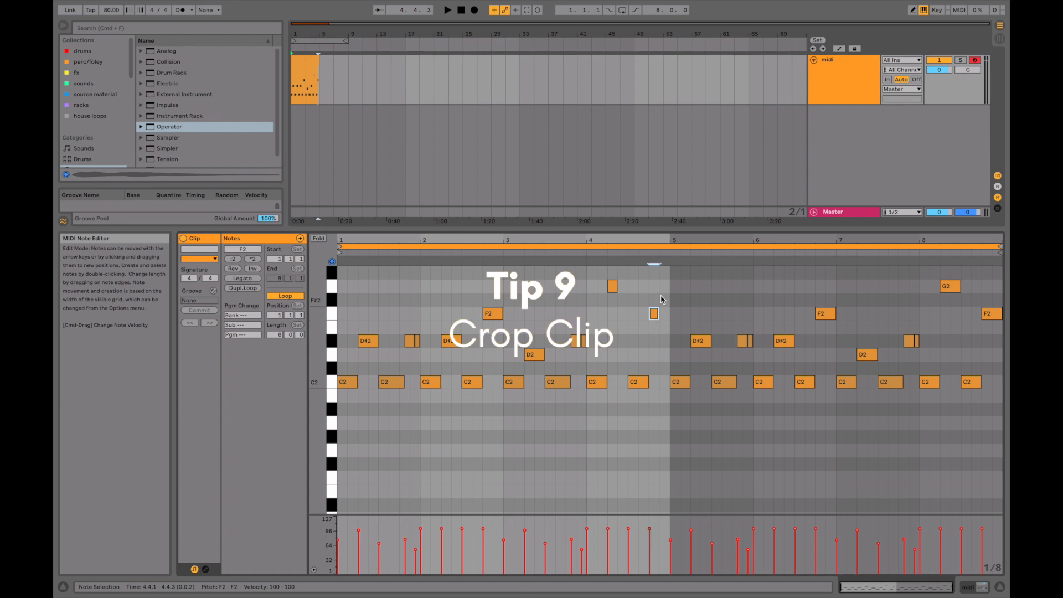
pyautogui.moveTo(667, 280); pyautogui.dragTo(238, 486)
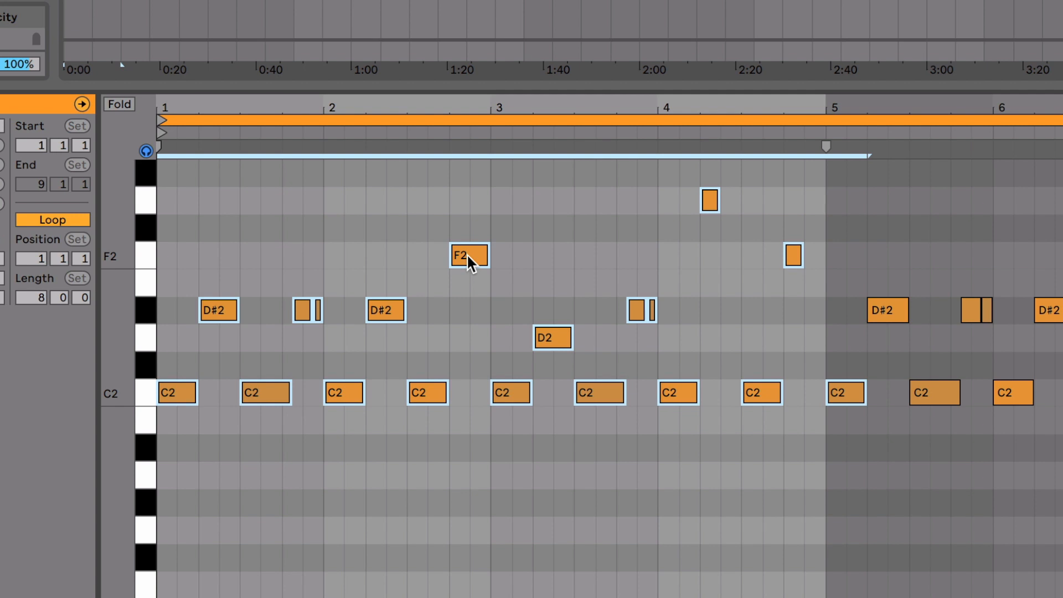
pyautogui.rightClick(467, 253)
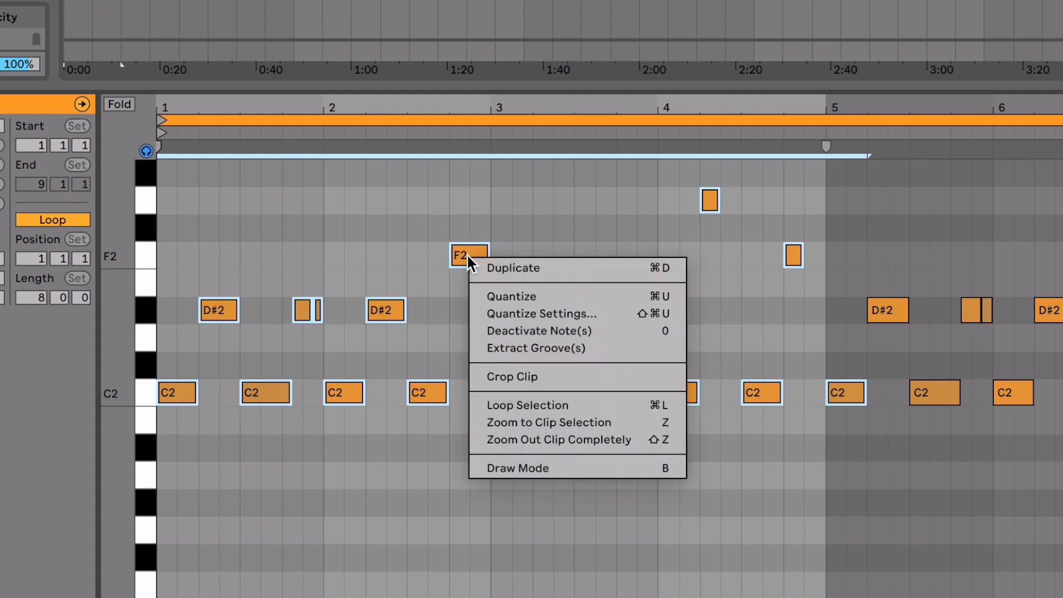
pyautogui.click(530, 376)
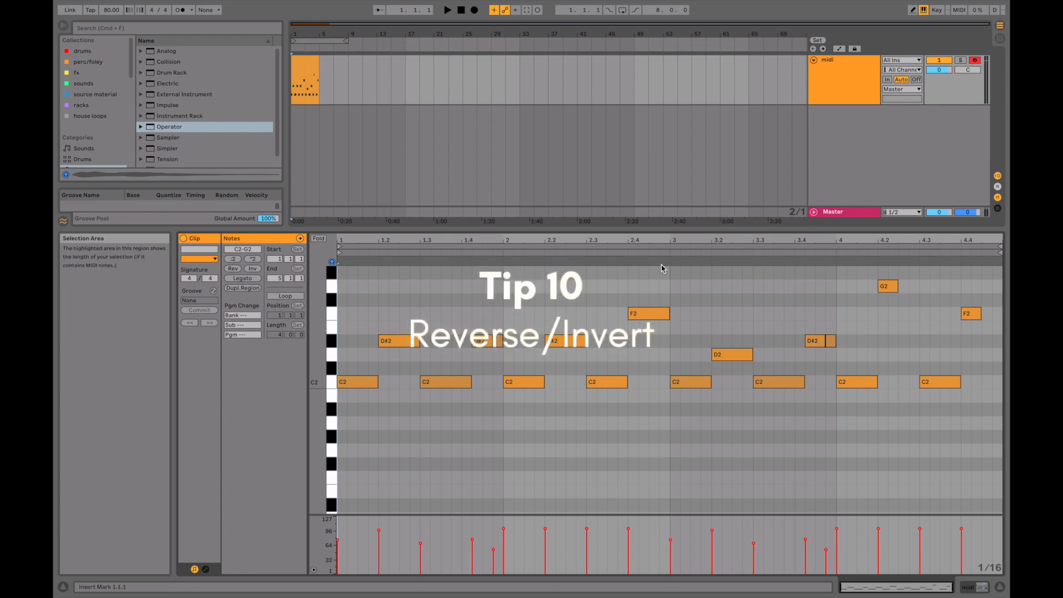
# Select all notes in the clip, reverse their order in time and invert their pitches.
pyautogui.click(691, 289)
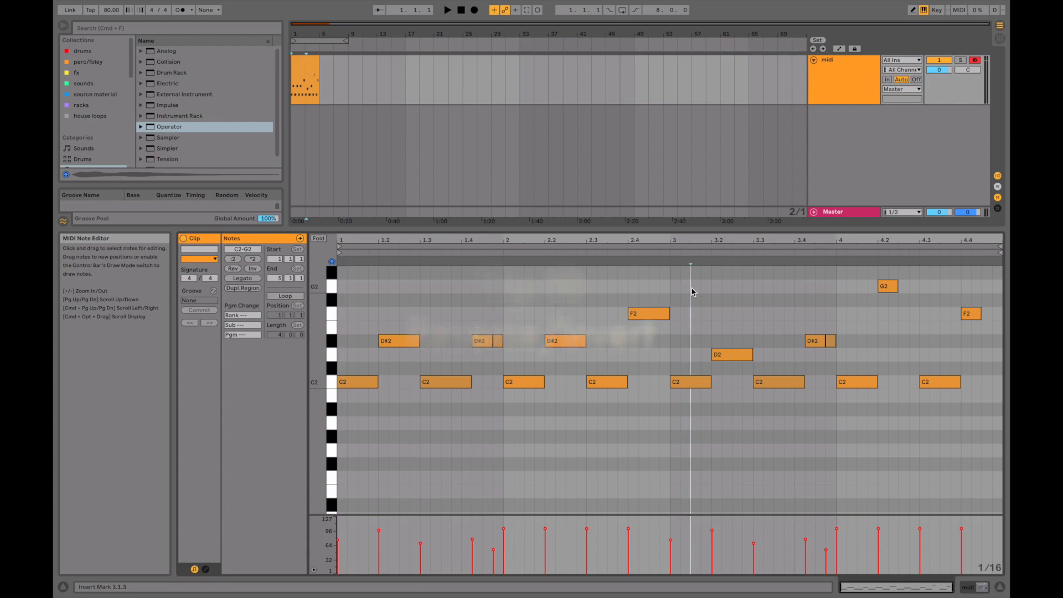
pyautogui.press('super+a')
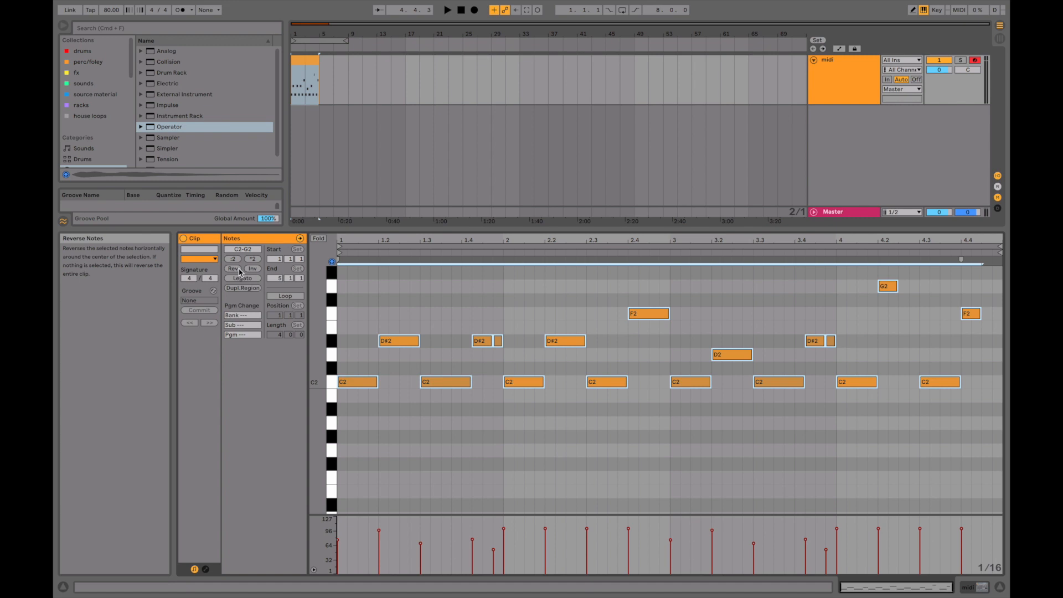
pyautogui.click(234, 269)
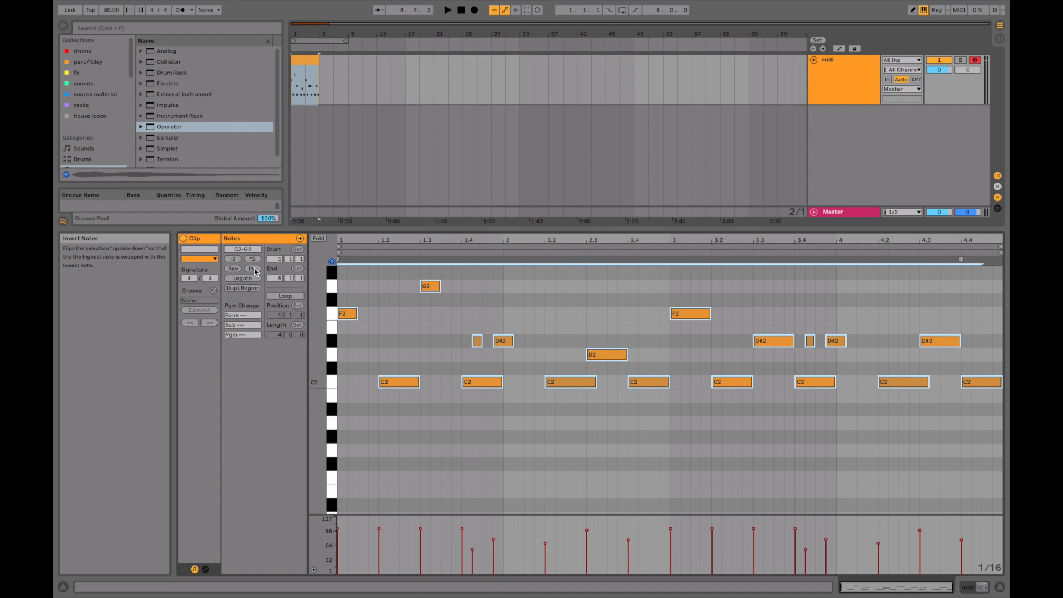
pyautogui.click(253, 269)
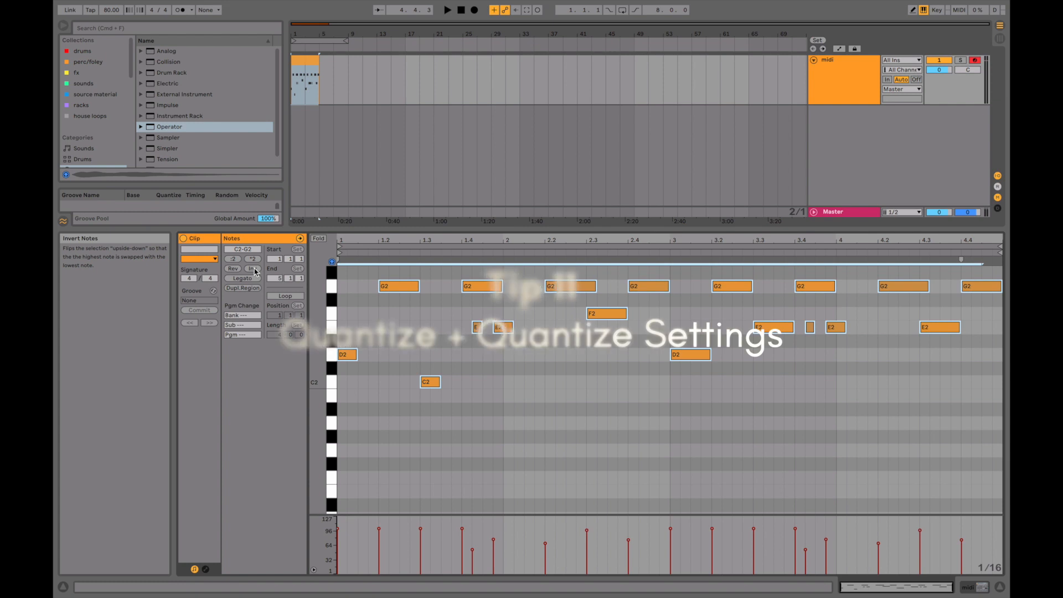
# Select all notes in the clip and quantize them with the current settings.
pyautogui.click(532, 384)
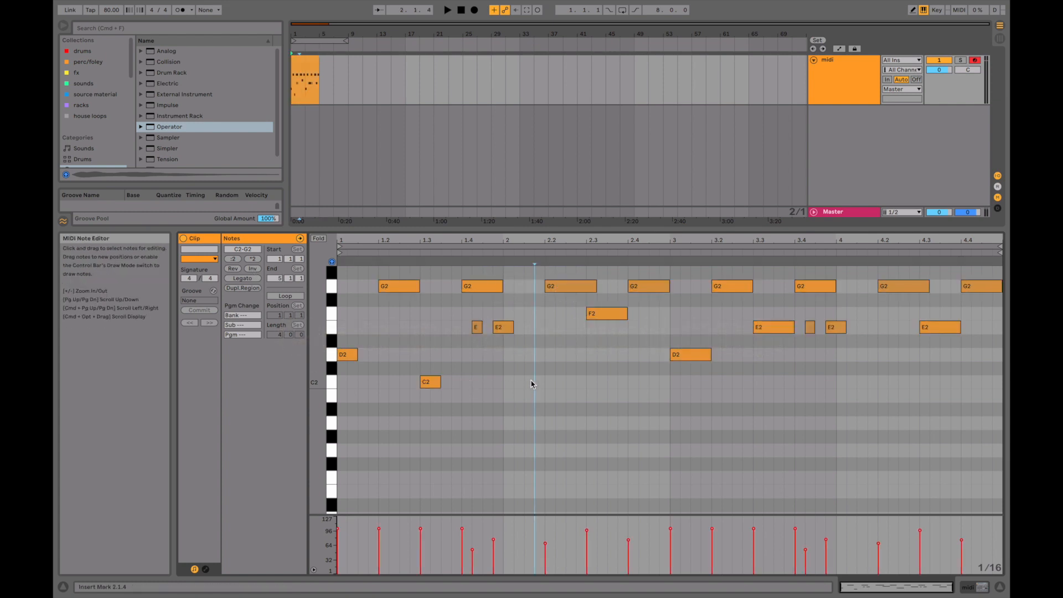
pyautogui.press('super+a')
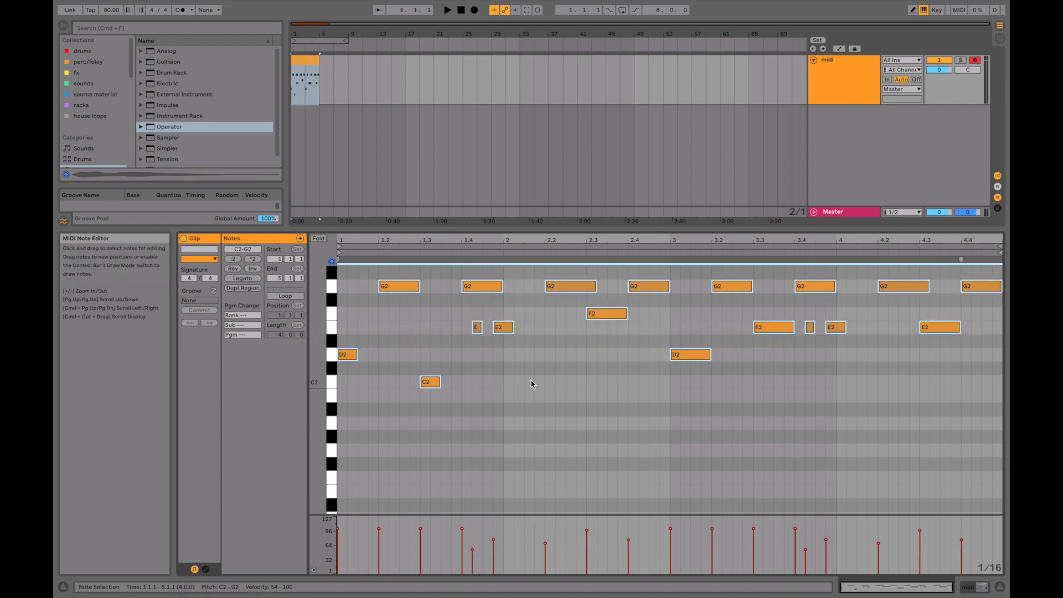
pyautogui.rightClick(531, 384)
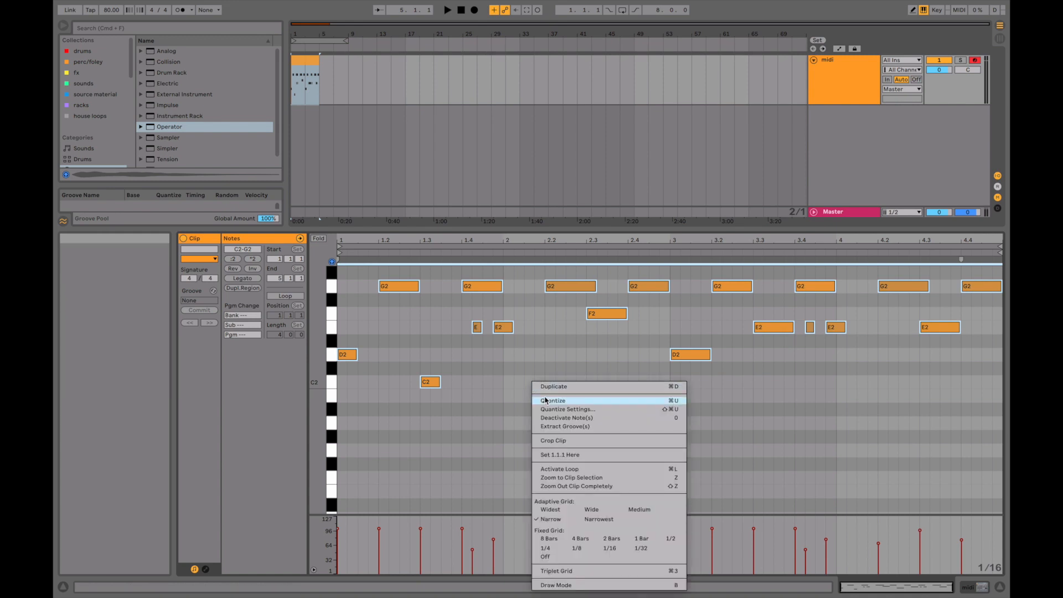
pyautogui.click(547, 400)
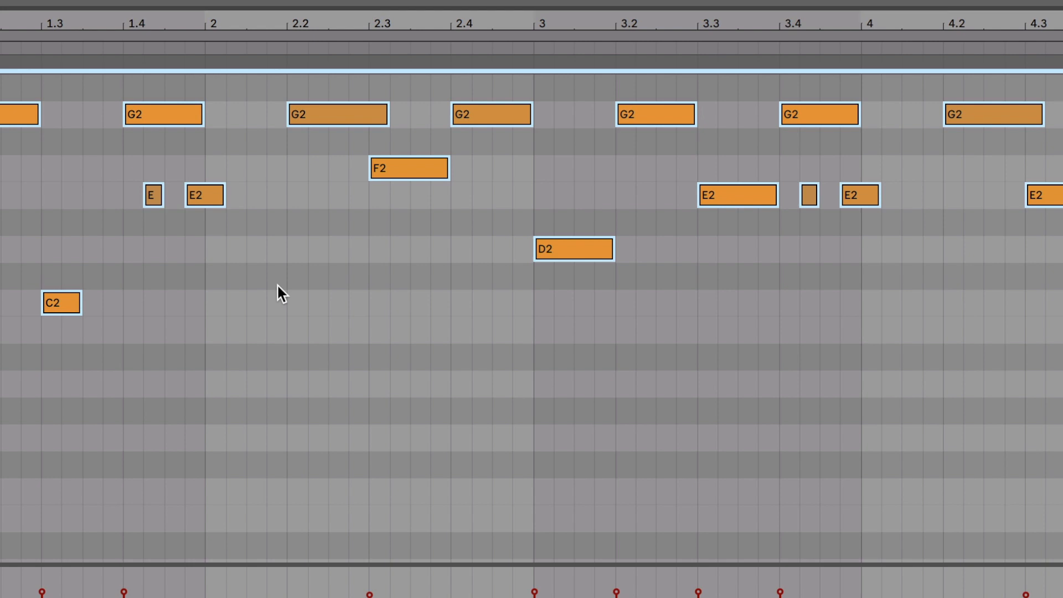
# Add short C#2 and D2 notes off the grid in bar 2, a B1 in bar 3, and C2 and G#1 in bar 4.
pyautogui.doubleClick(530, 369)
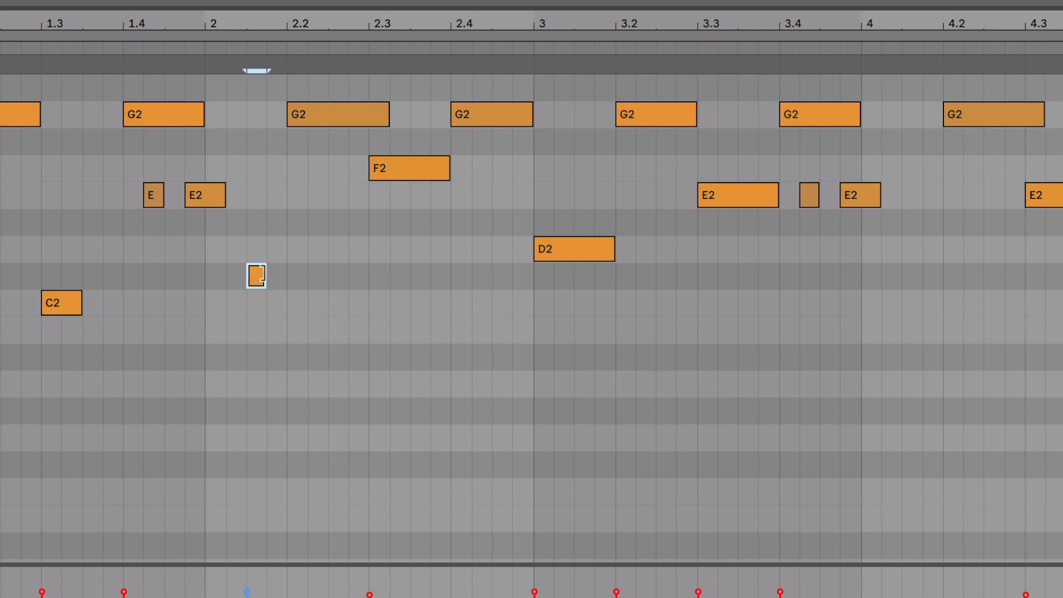
pyautogui.moveTo(260, 274); pyautogui.dragTo(266, 274)
pyautogui.doubleClick(312, 248)
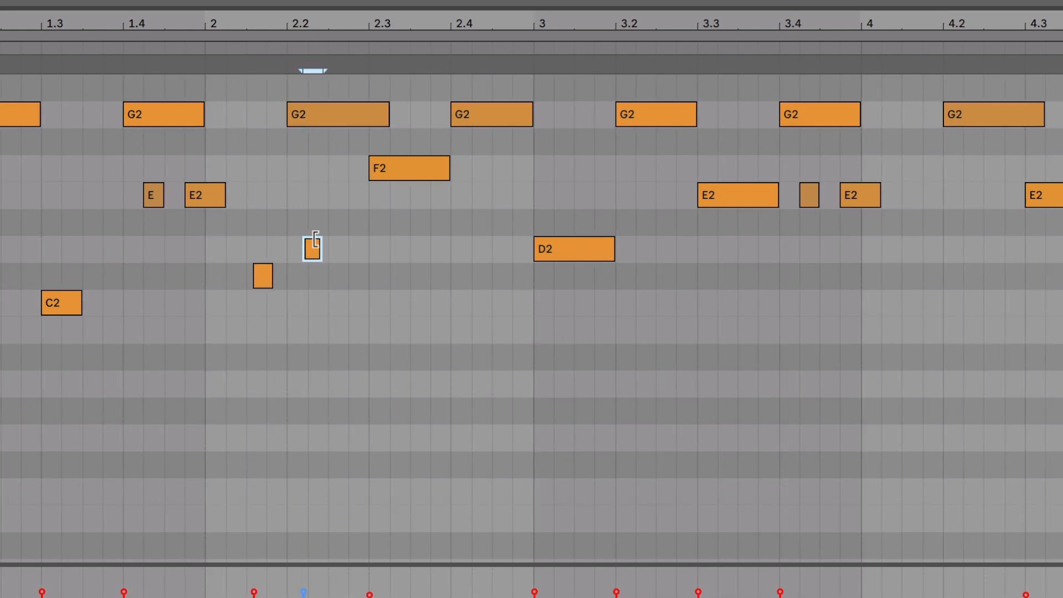
pyautogui.doubleClick(584, 330)
pyautogui.doubleClick(977, 302)
pyautogui.doubleClick(928, 410)
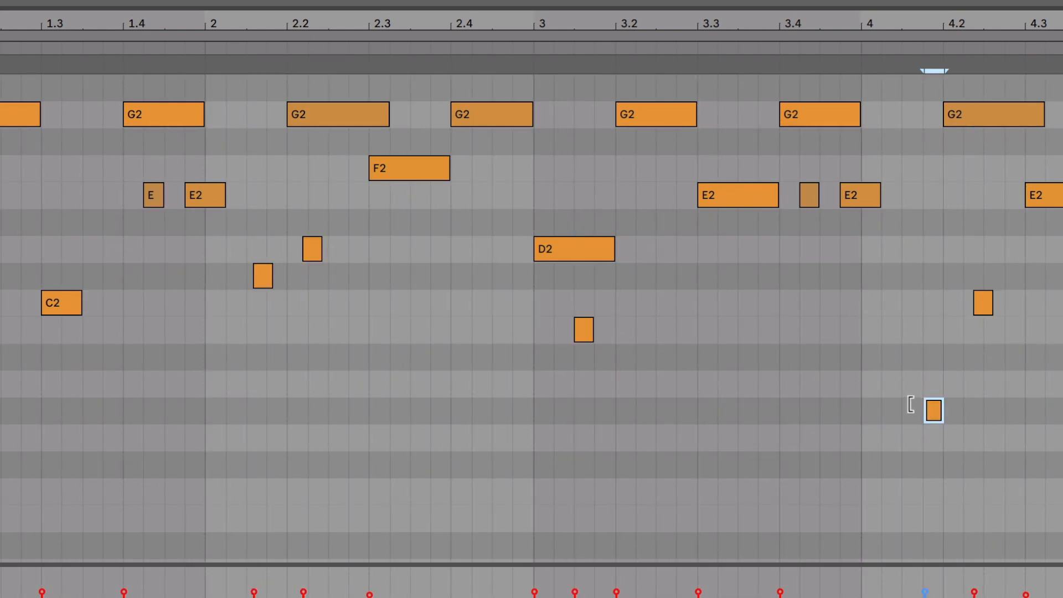
# Quantize all notes to 1/16 at 50 % amount, adjusting both note start and end.
pyautogui.press('super+a')
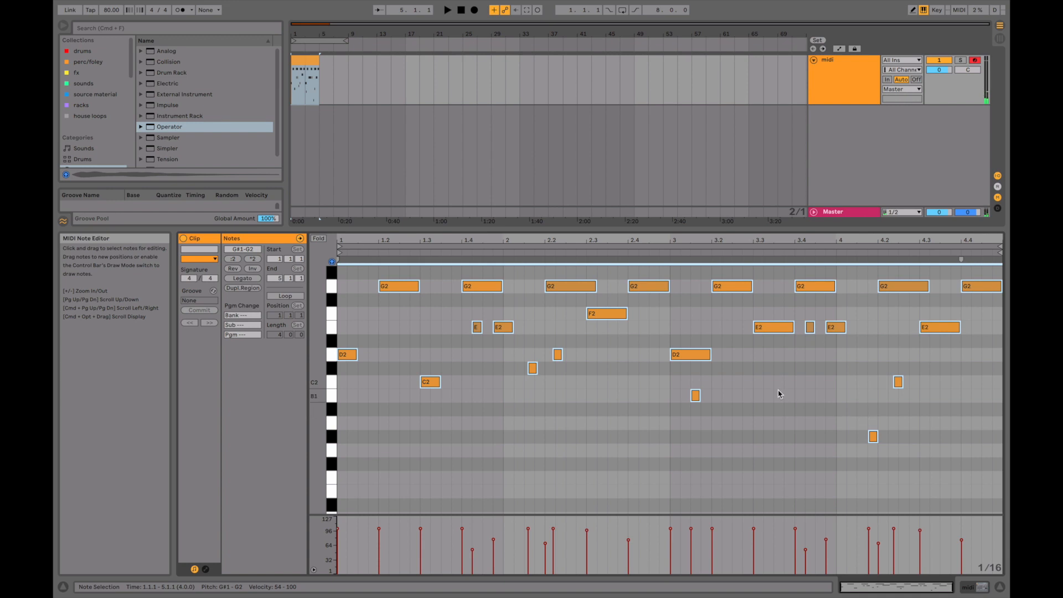
pyautogui.rightClick(780, 393)
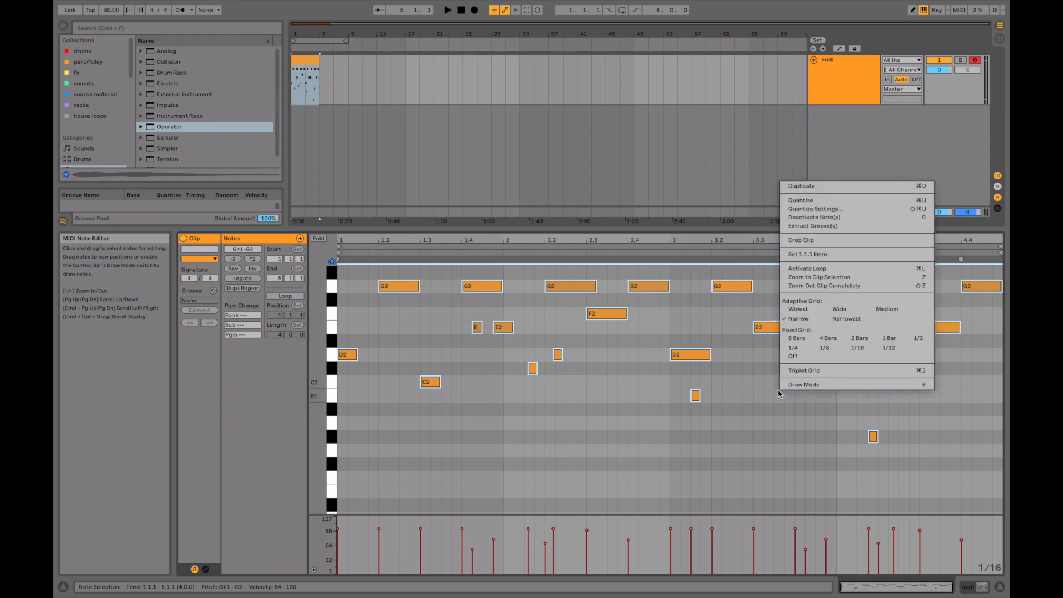
pyautogui.click(828, 210)
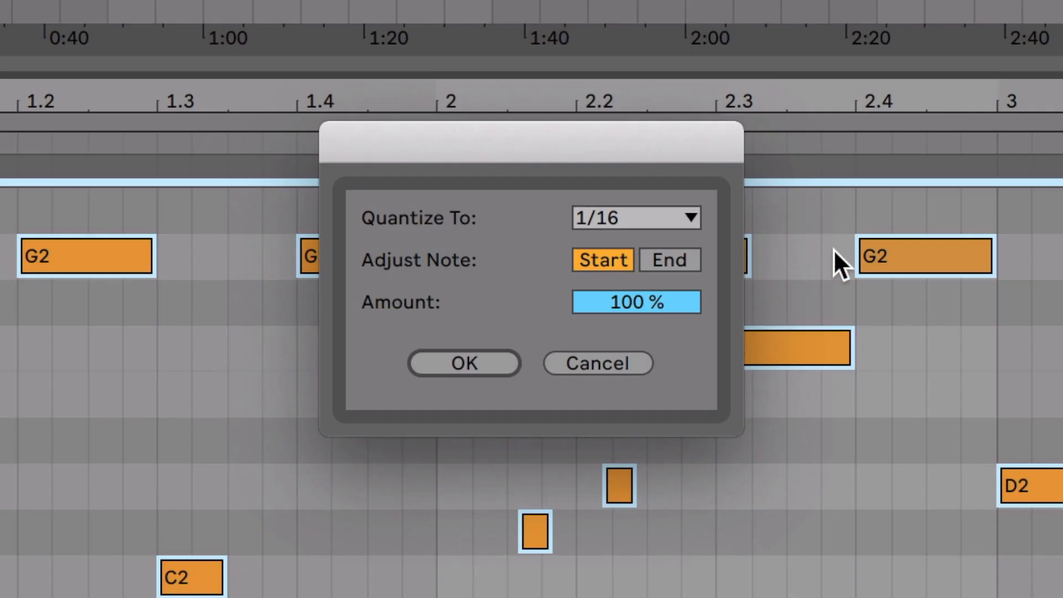
pyautogui.moveTo(637, 303); pyautogui.dragTo(637, 358)
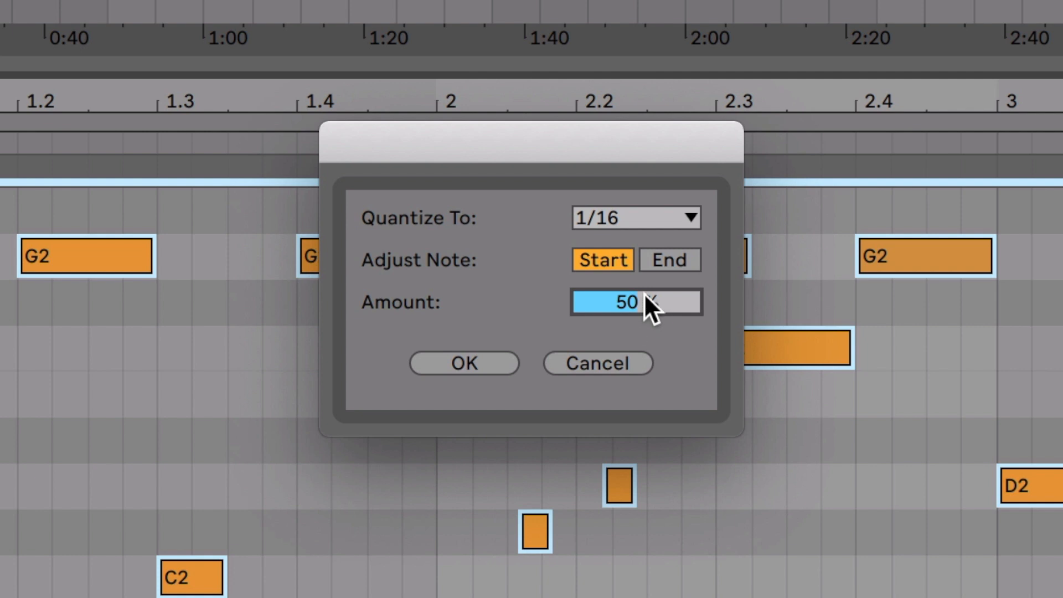
pyautogui.click(653, 256)
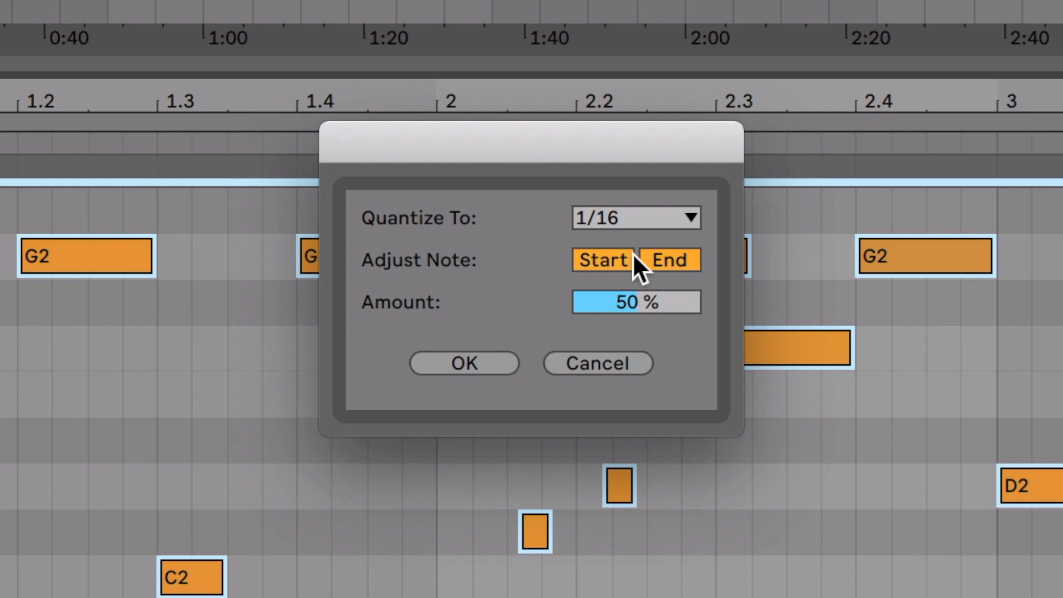
pyautogui.click(626, 219)
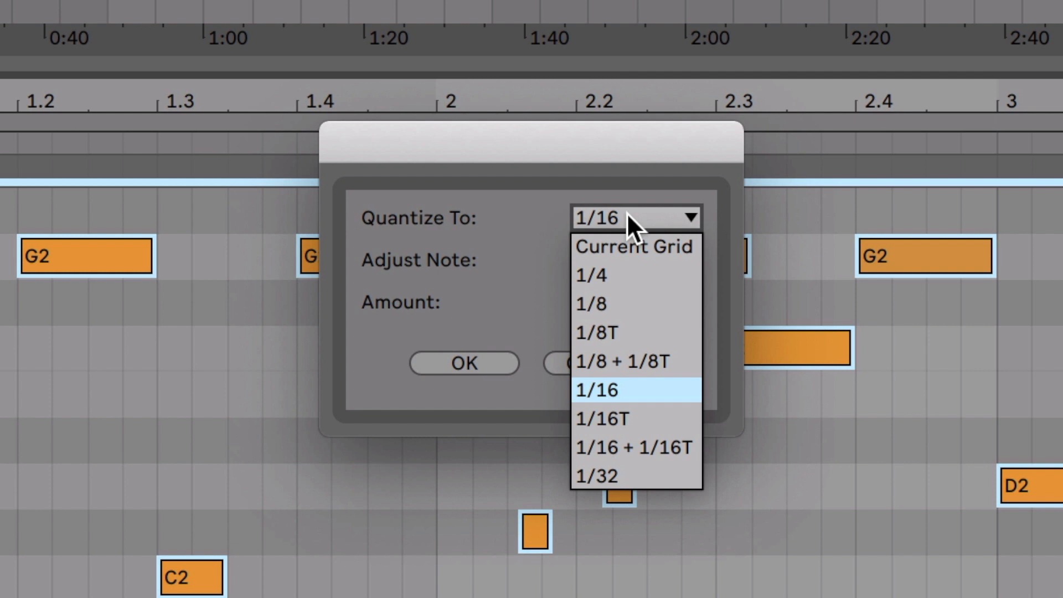
pyautogui.click(609, 391)
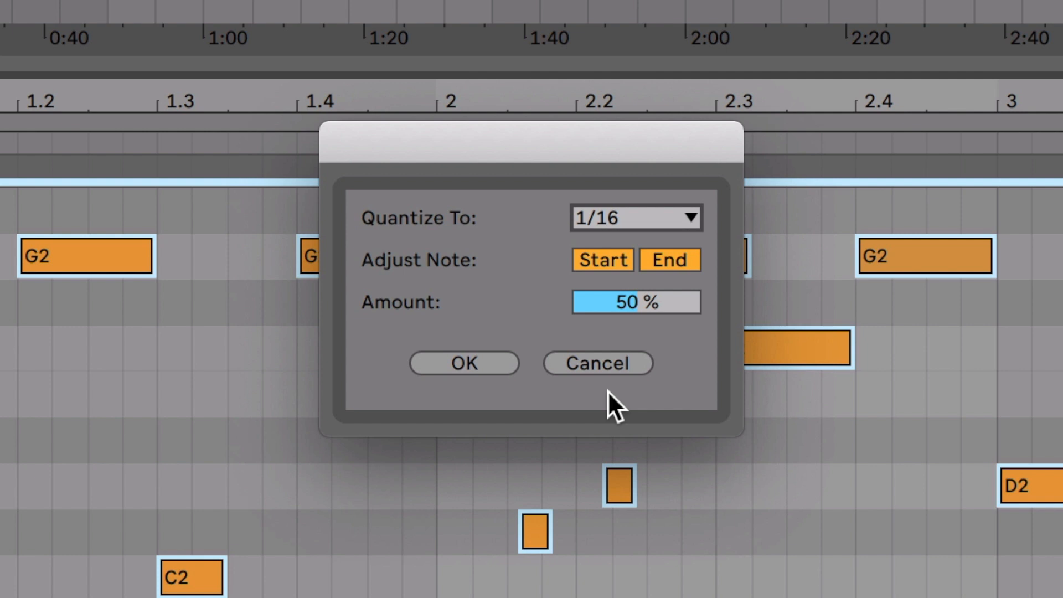
pyautogui.click(488, 367)
pyautogui.rightClick(625, 577)
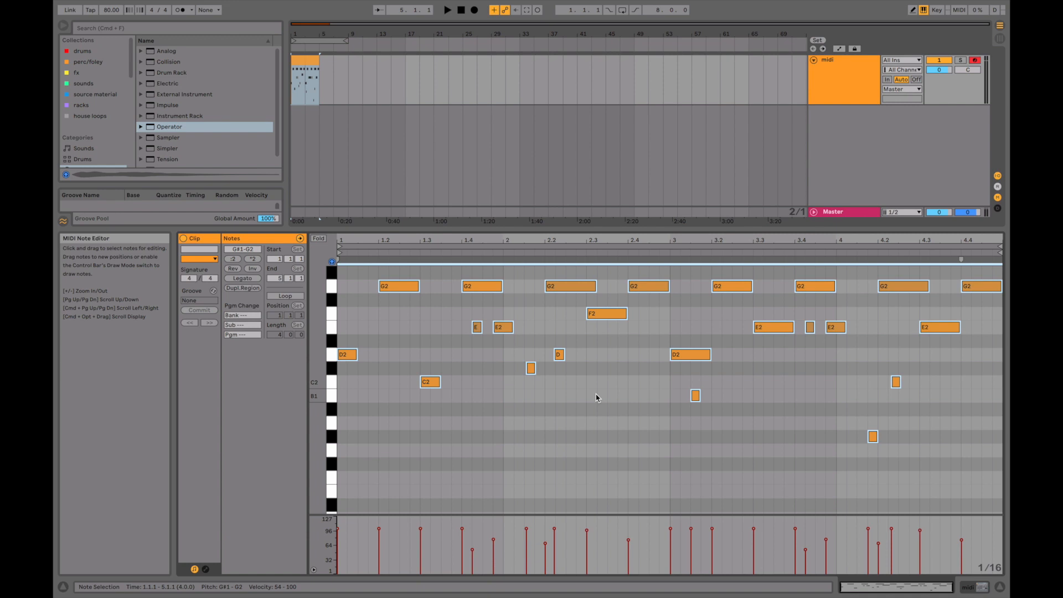
# Deactivate only the G2 note at 1.2.
pyautogui.click(597, 397)
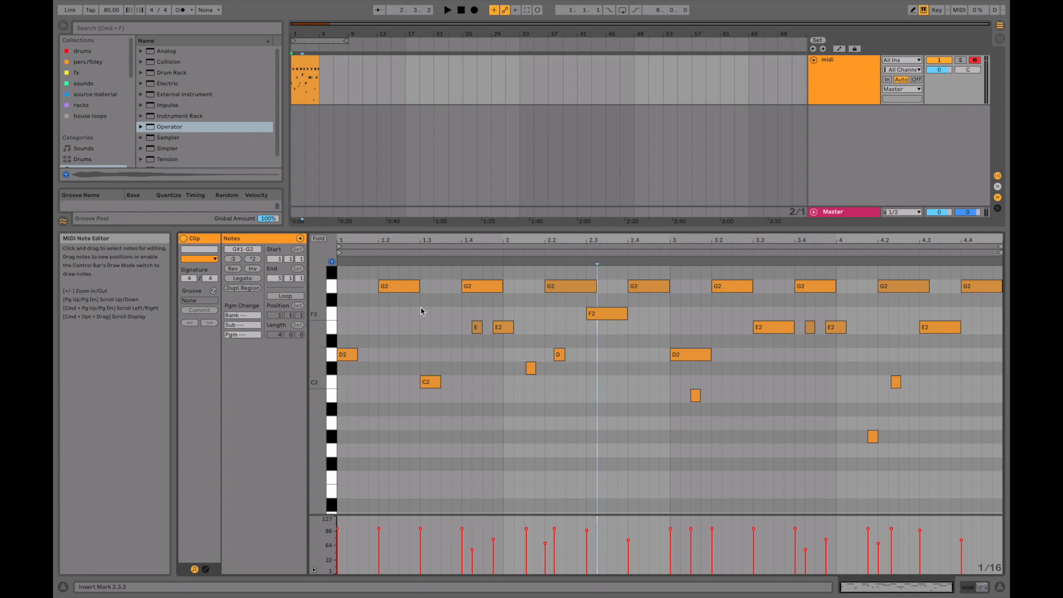
pyautogui.click(406, 290)
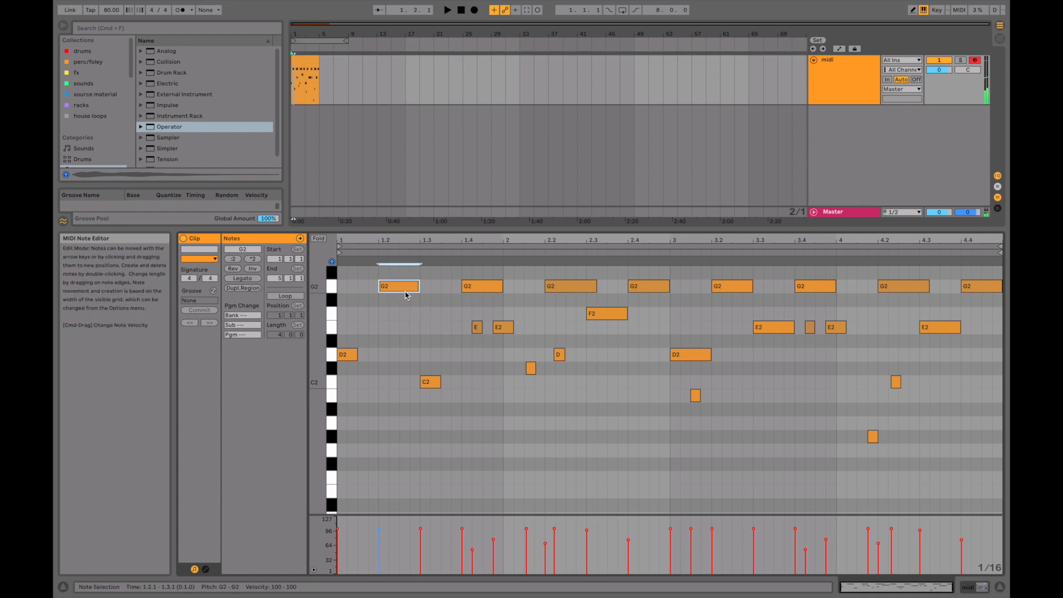
pyautogui.press('0')
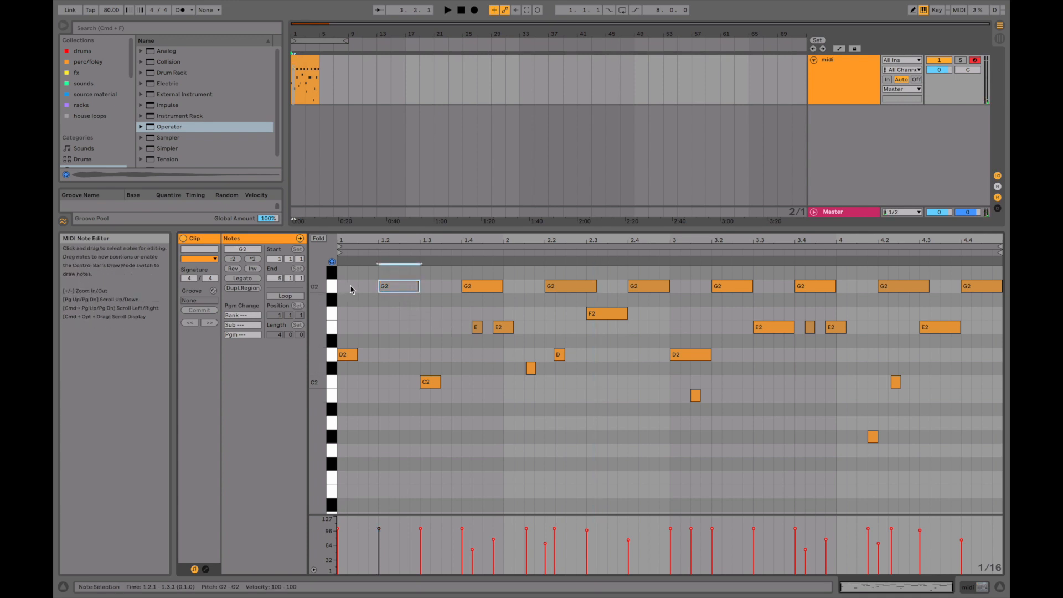
# Play the clip from 1.2 and reactivate the G2 note at 1.2.
pyautogui.press('space')
pyautogui.press('0')
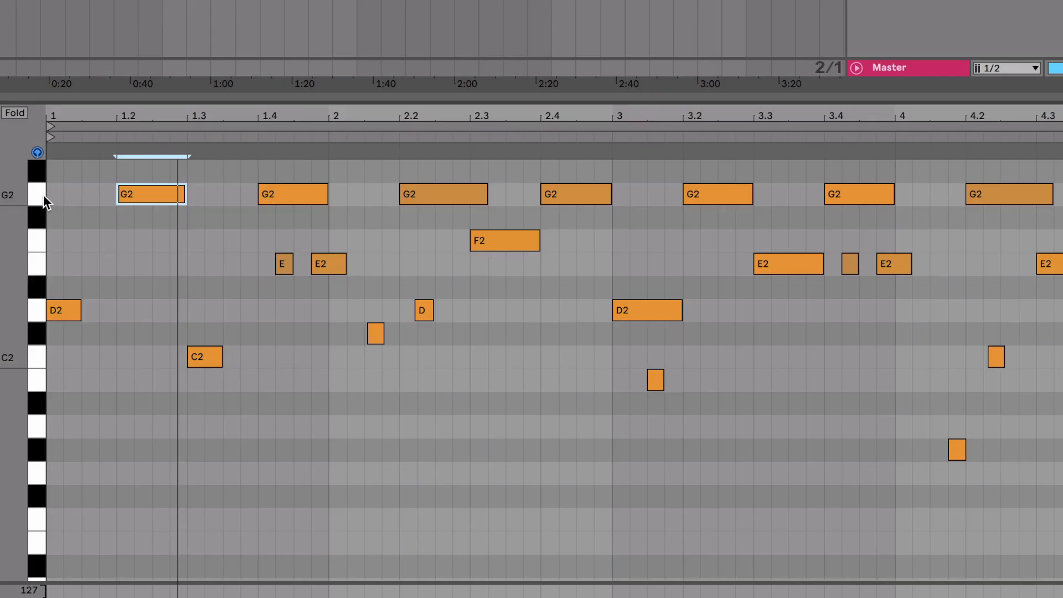
# Select all G2 notes by their pitch, then build a combined selection of every E2, F2 and G2 note.
pyautogui.click(38, 194)
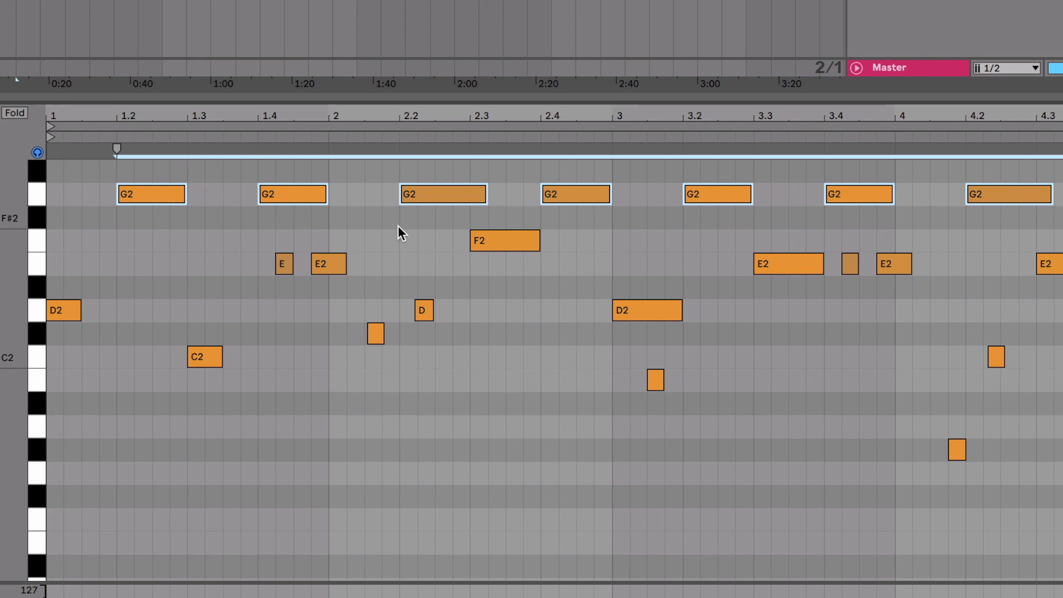
pyautogui.click(32, 246)
pyautogui.click(34, 264)
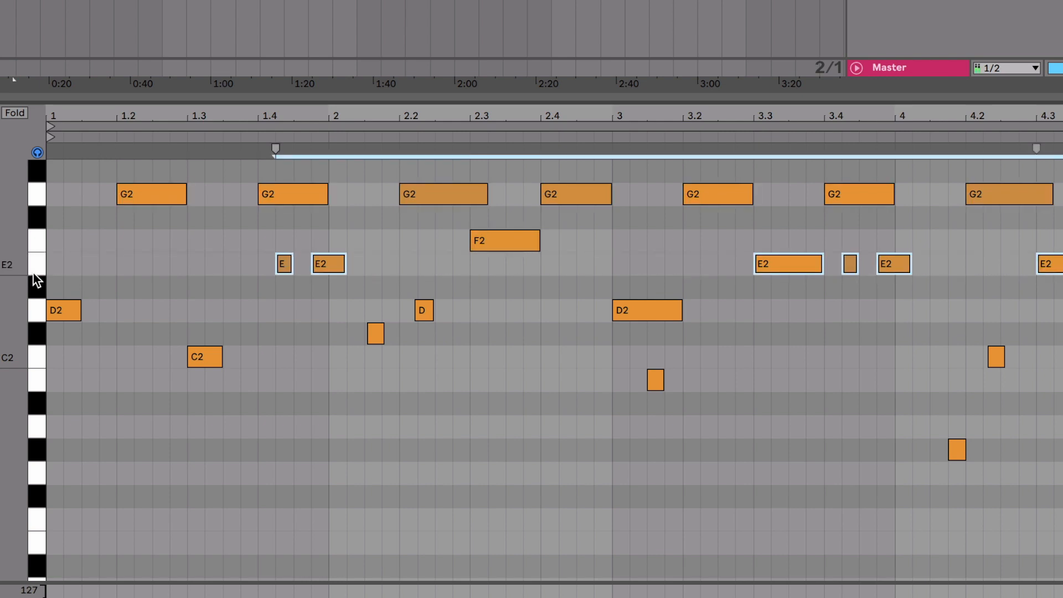
pyautogui.click(34, 262)
pyautogui.keyDown('shift'); pyautogui.click(35, 248); pyautogui.keyUp('shift')
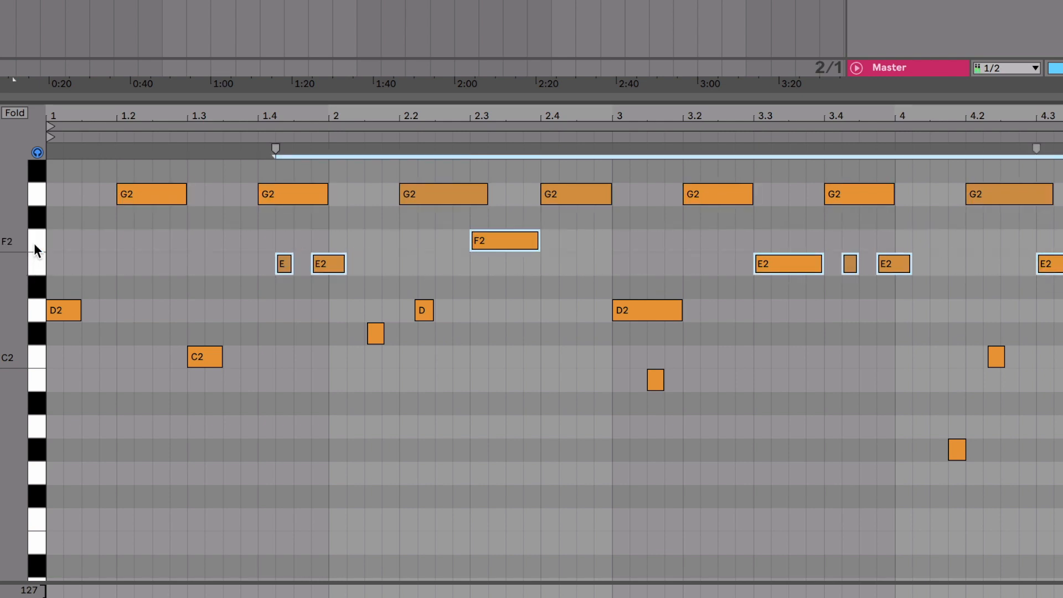
pyautogui.keyDown('shift'); pyautogui.click(39, 197); pyautogui.keyUp('shift')
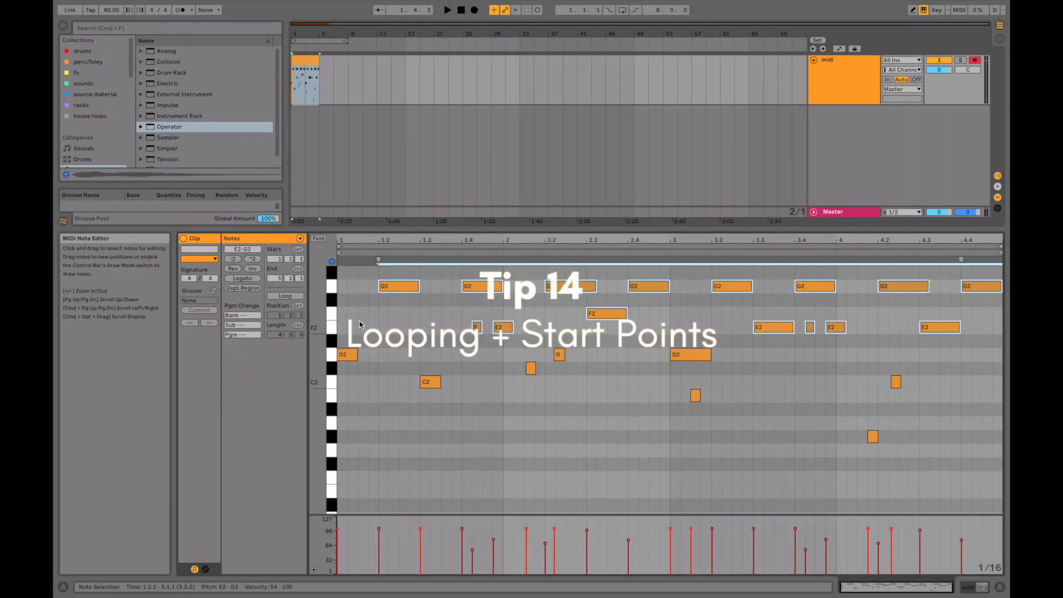
# Select all notes, turn on looping for the clip and extend its end to about bar 33 in the arrangement.
pyautogui.click(346, 320)
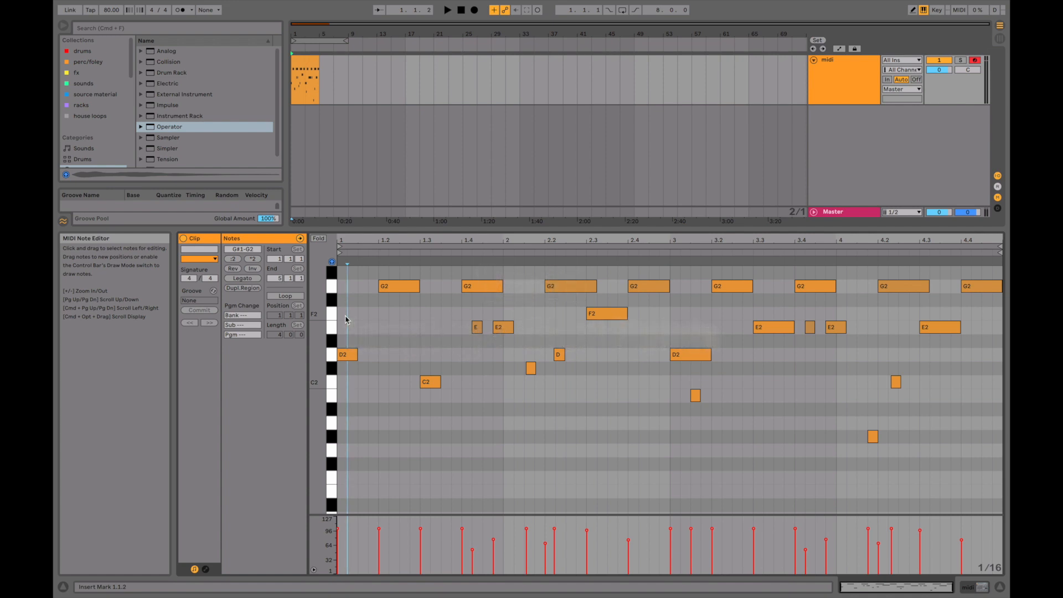
pyautogui.press('super+a')
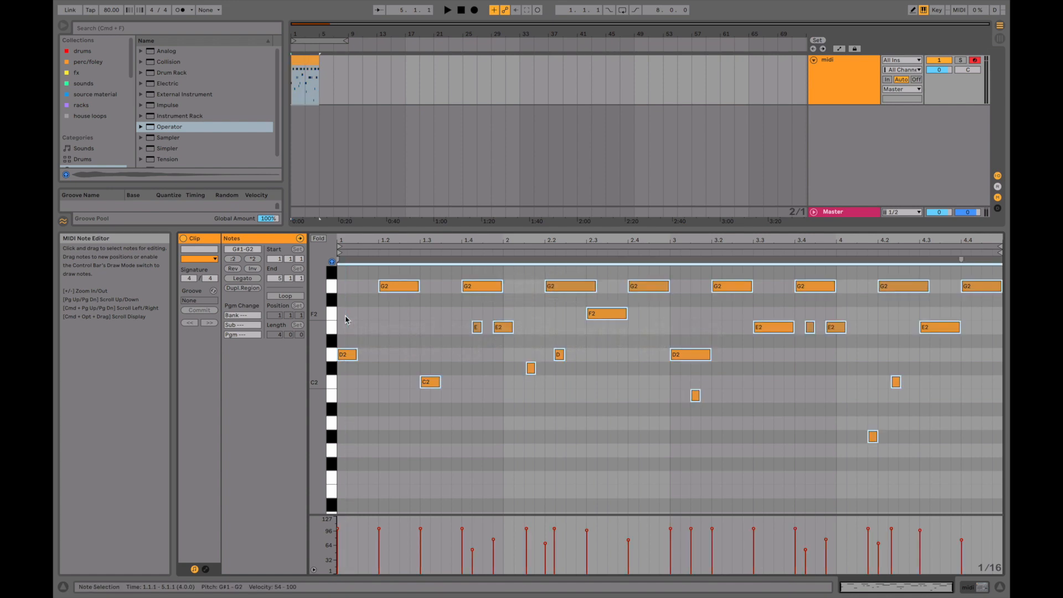
pyautogui.click(293, 300)
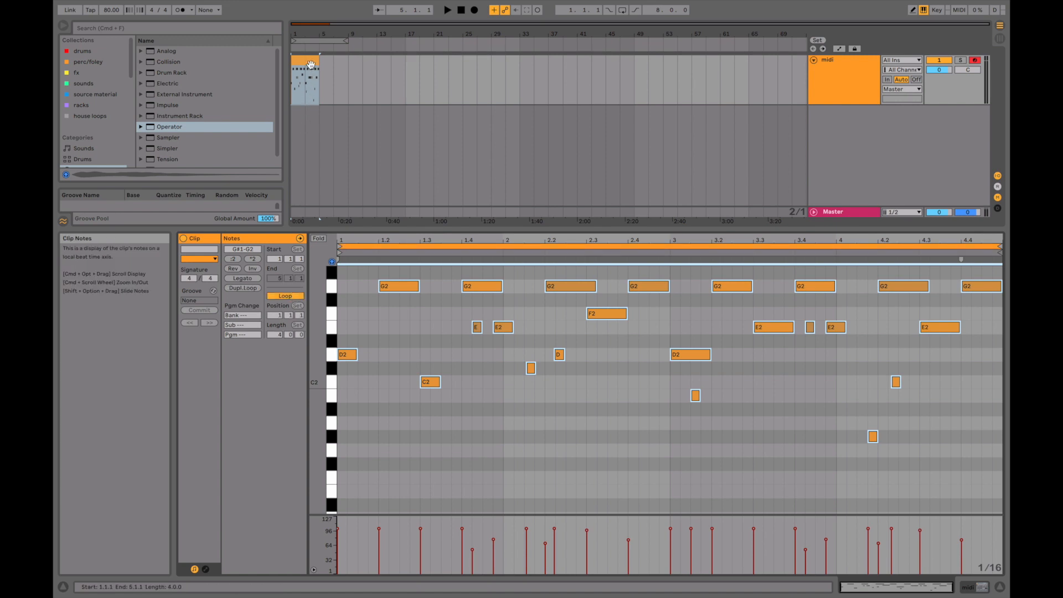
pyautogui.moveTo(316, 62); pyautogui.dragTo(520, 64)
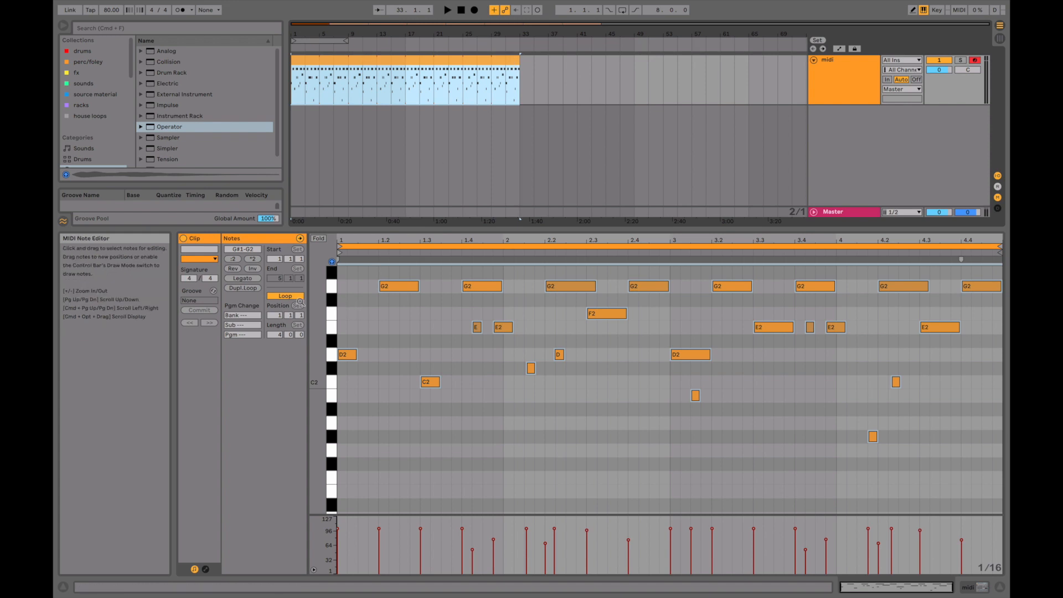
# Extend the clip to bar 29 with looping off, and turn looping on so the four-bar pattern repeats.
pyautogui.click(285, 295)
pyautogui.moveTo(318, 61); pyautogui.dragTo(491, 61)
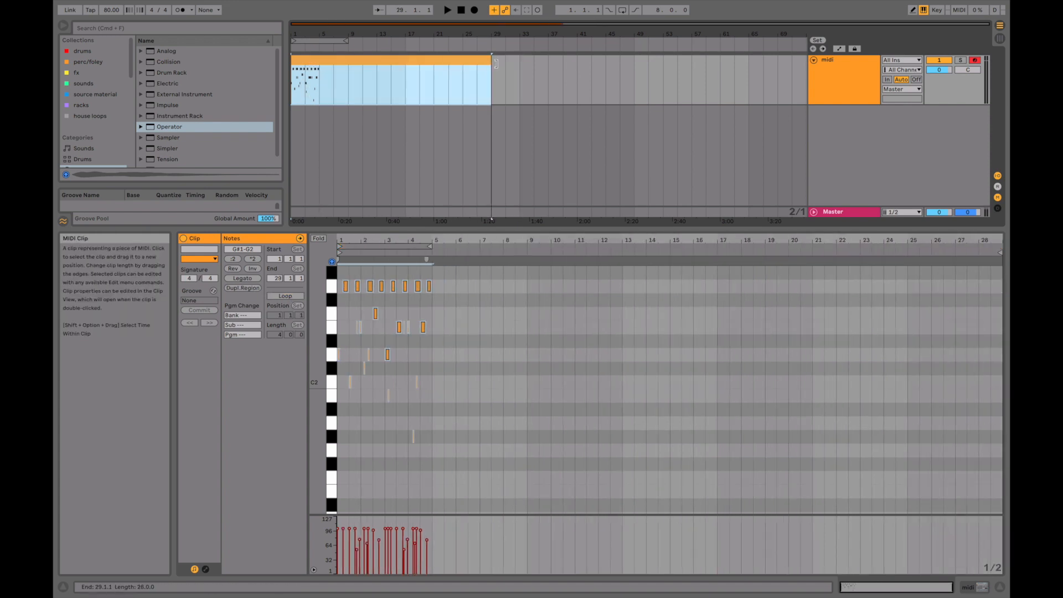
pyautogui.click(294, 296)
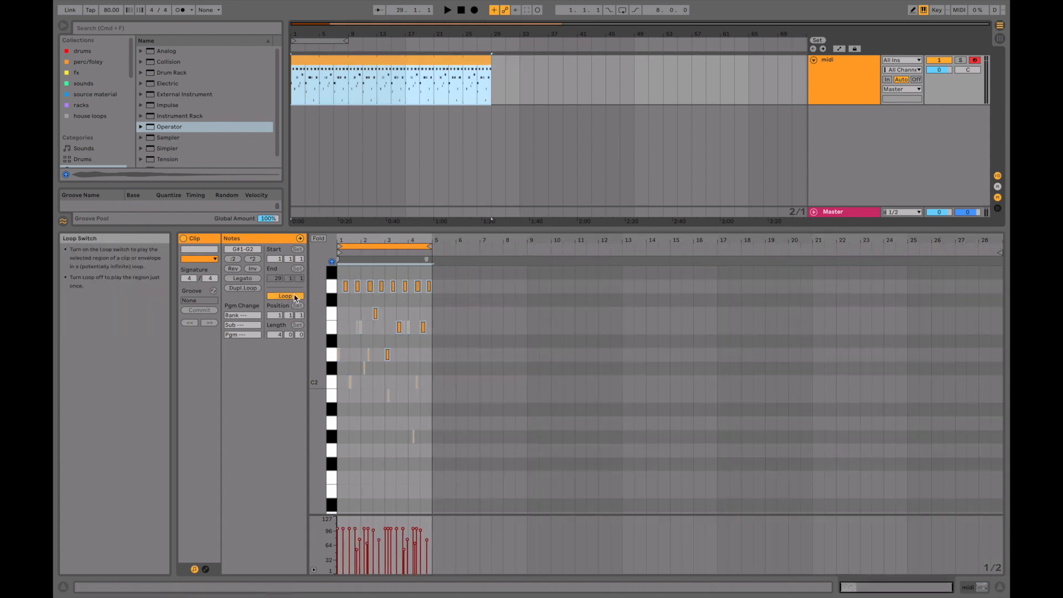
# Move the clip's start marker to 1.3.1 and define that point as 1.1.1.
pyautogui.moveTo(341, 241); pyautogui.dragTo(341, 252)
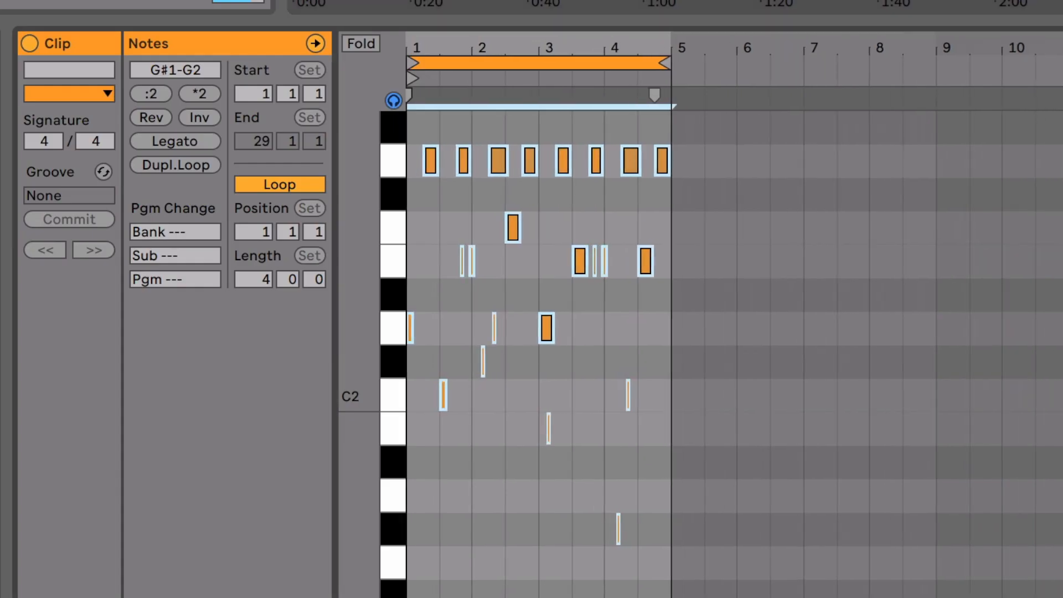
pyautogui.moveTo(408, 52); pyautogui.dragTo(408, 77)
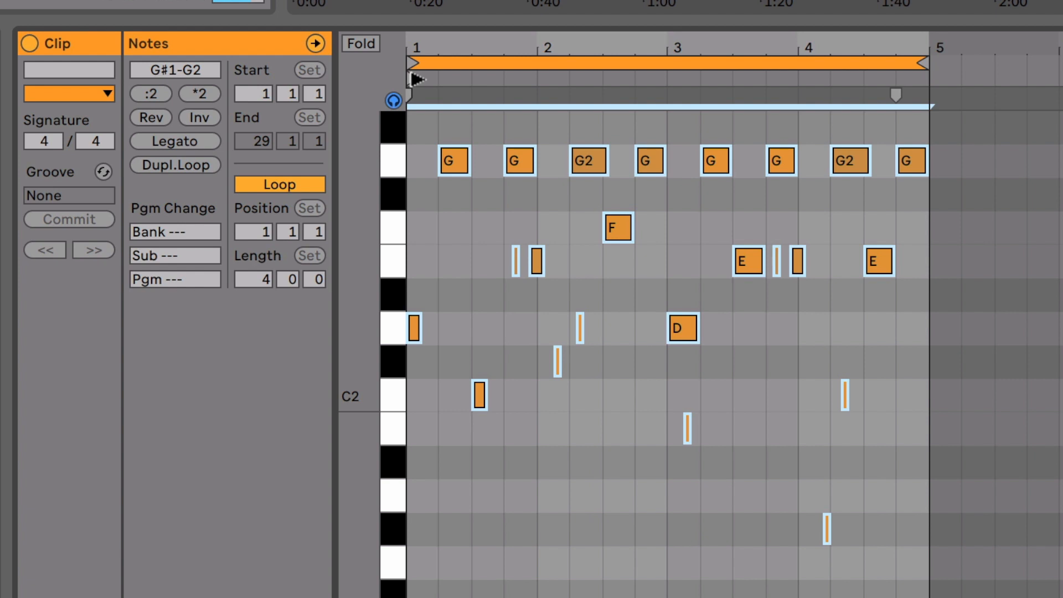
pyautogui.moveTo(419, 79); pyautogui.dragTo(477, 79)
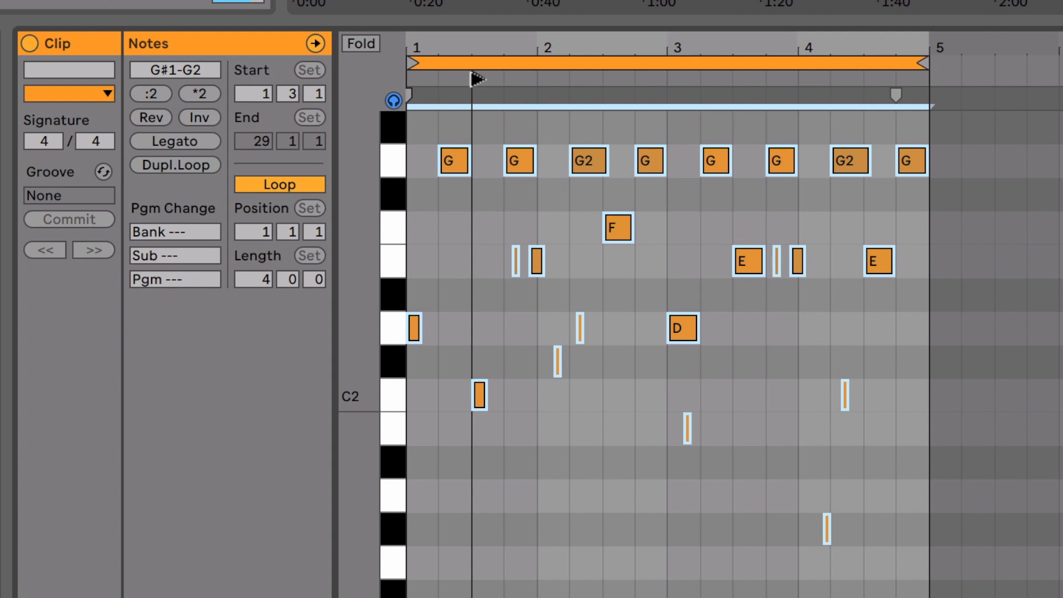
pyautogui.rightClick(471, 219)
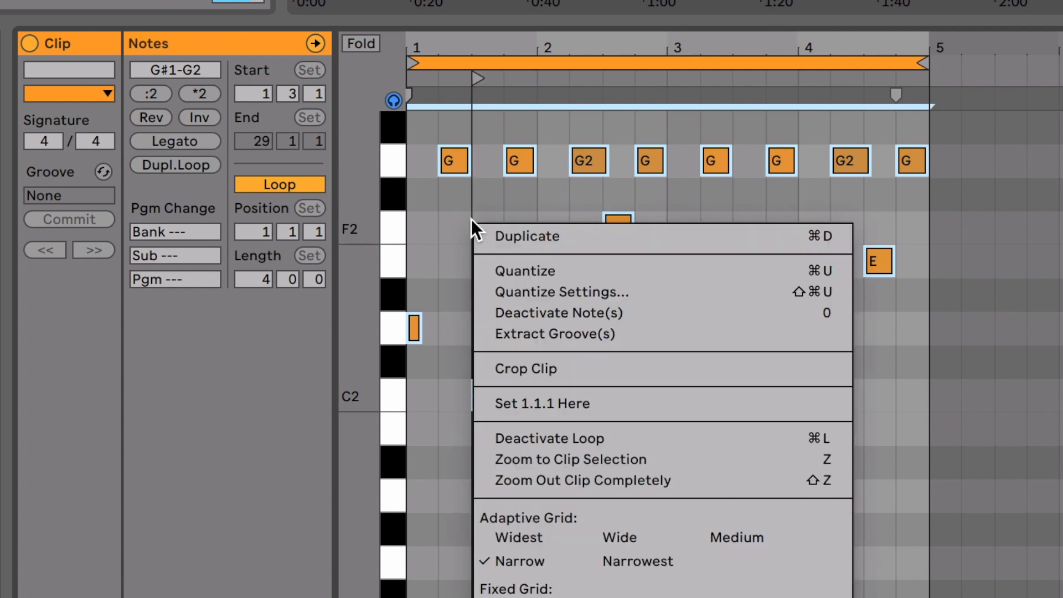
pyautogui.click(544, 402)
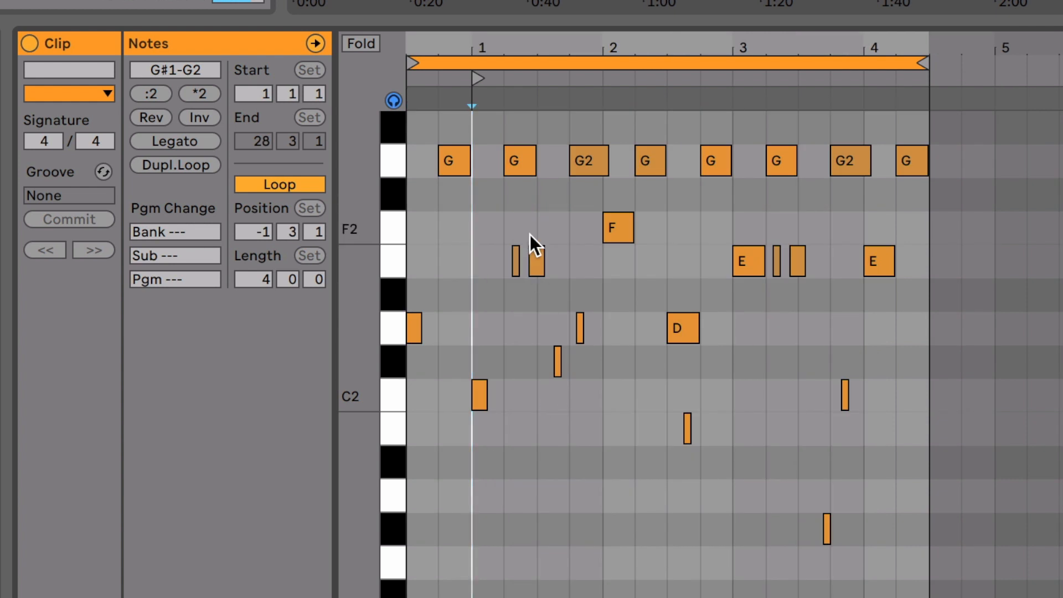
# Set the loop position to 1.1.1 so it matches the clip's start.
pyautogui.click(257, 232)
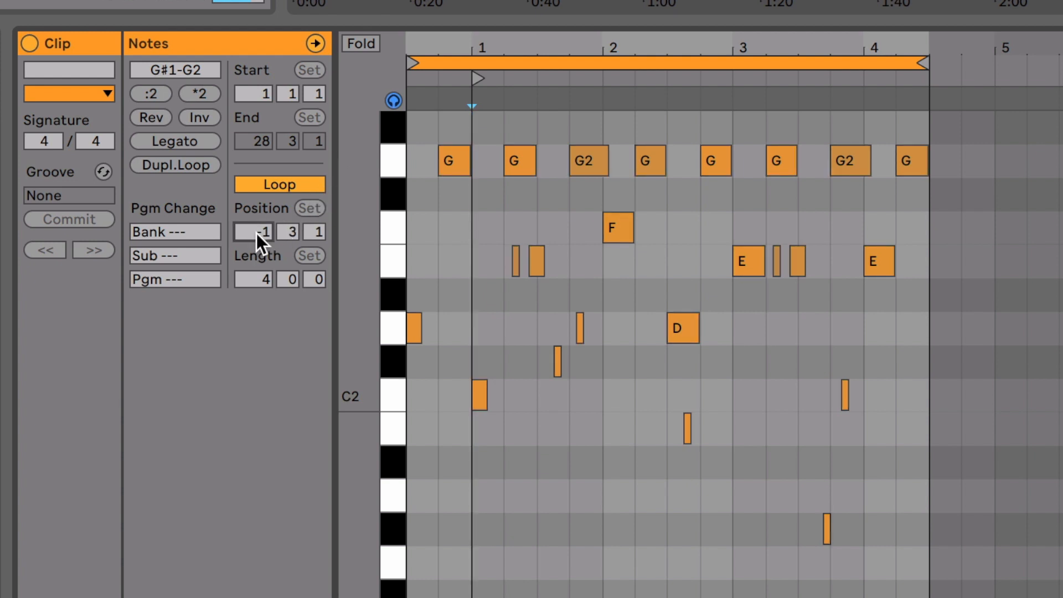
pyautogui.write('1')
pyautogui.press('Return')
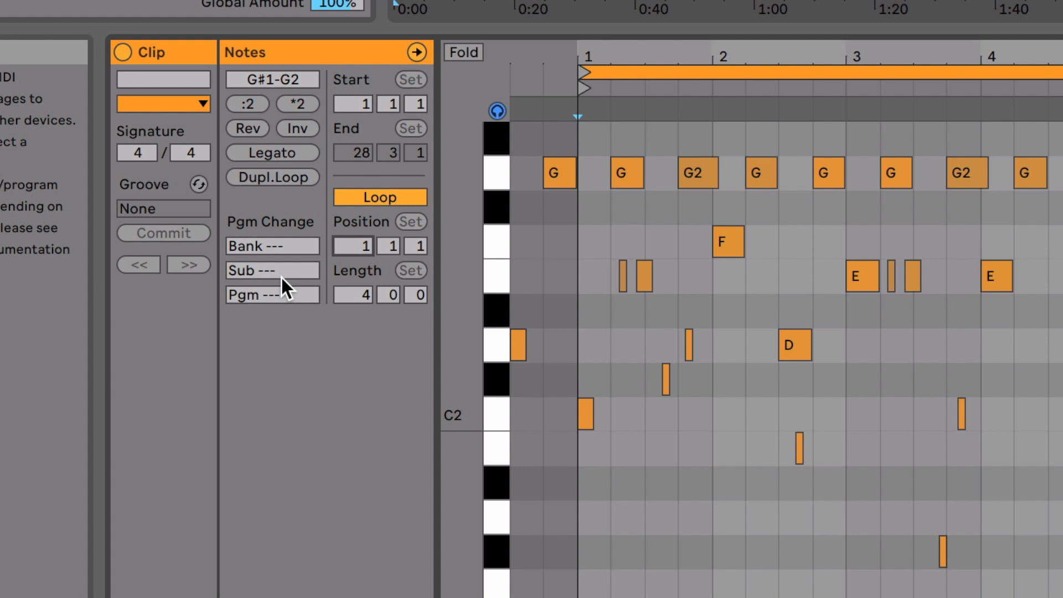
# Set the clip's program change to Bank 2, Sub 3 and Pgm 2.
pyautogui.click(278, 241)
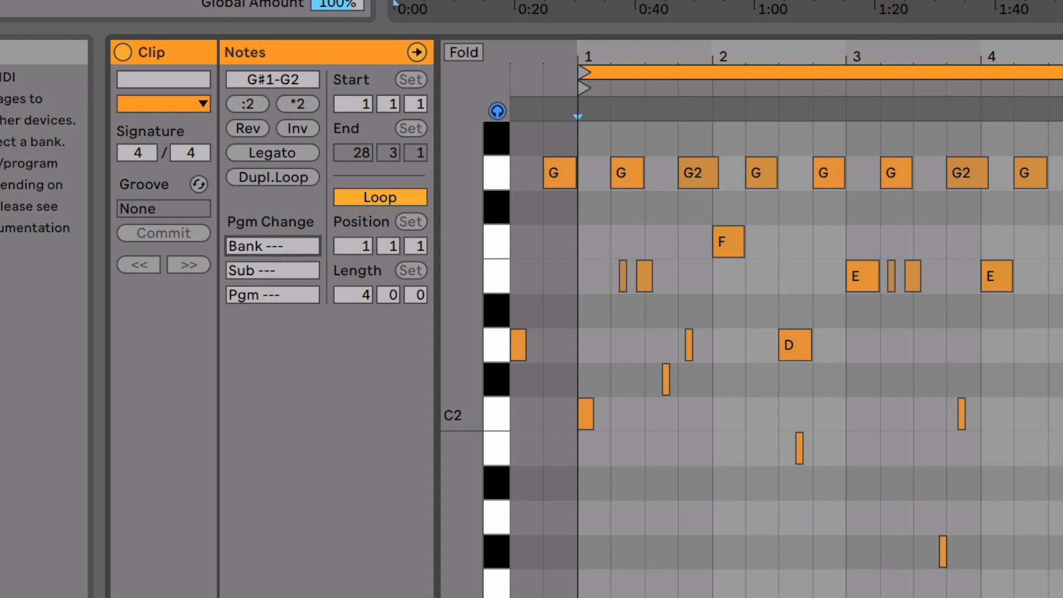
pyautogui.write('2')
pyautogui.click(279, 268)
pyautogui.write('1')
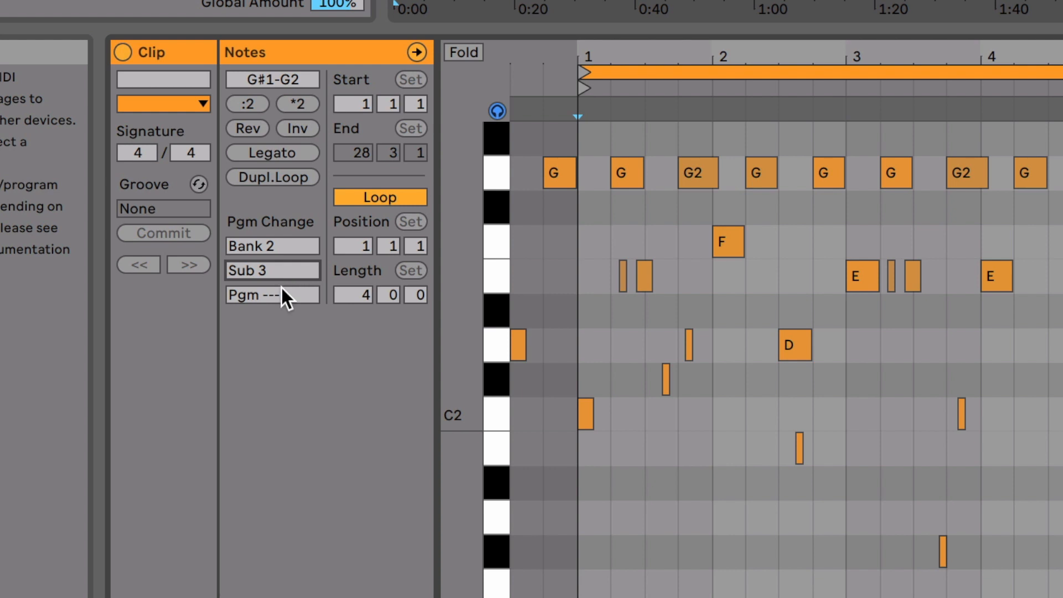
pyautogui.click(277, 297)
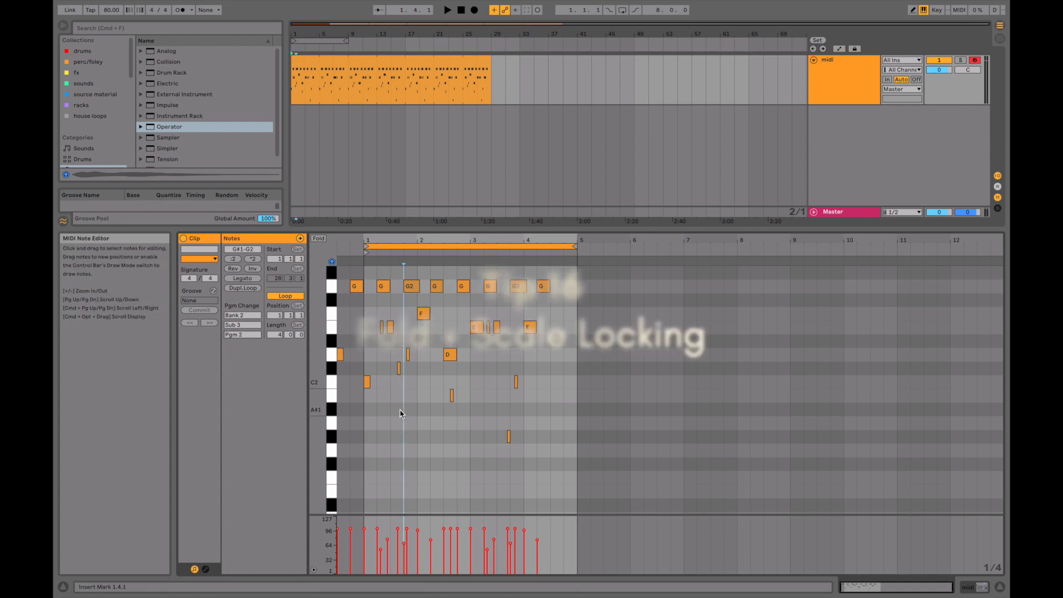
# With all notes selected, try folding the editor to the used pitches, turn off note preview and unfold it again.
pyautogui.press('super+a')
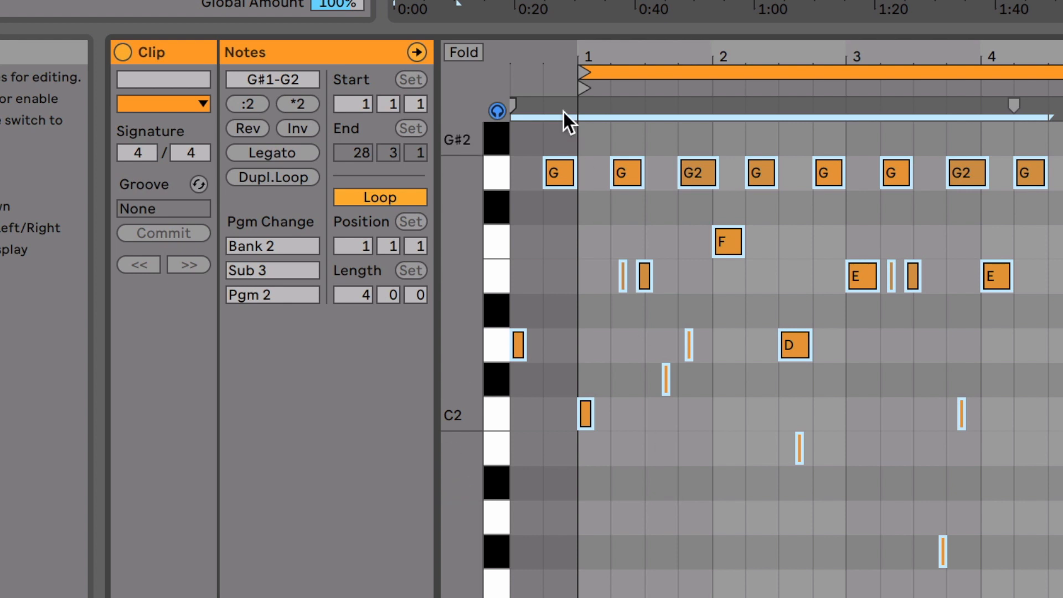
pyautogui.click(465, 52)
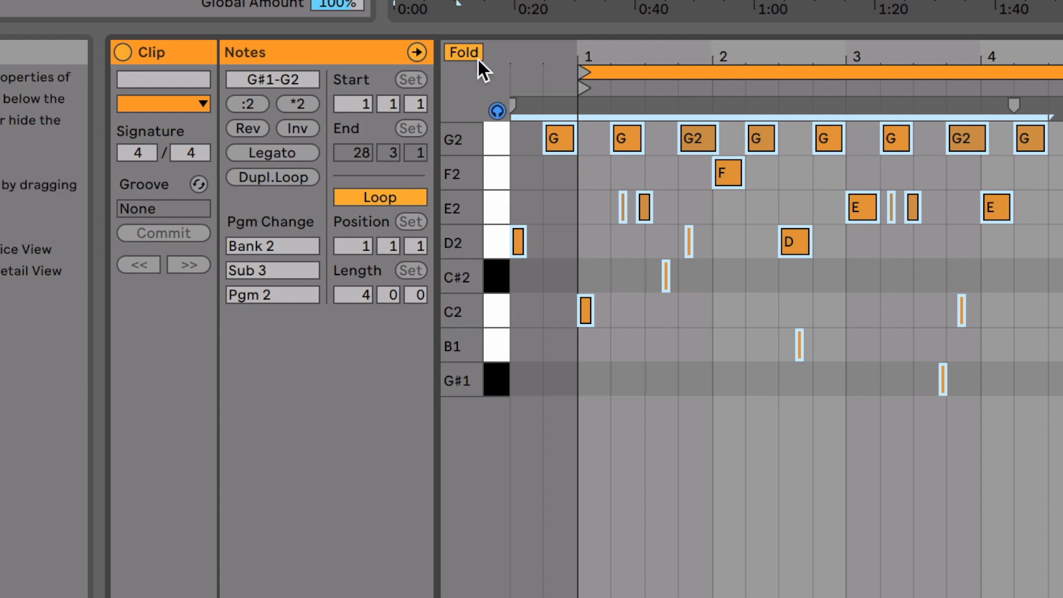
pyautogui.click(497, 111)
pyautogui.click(464, 52)
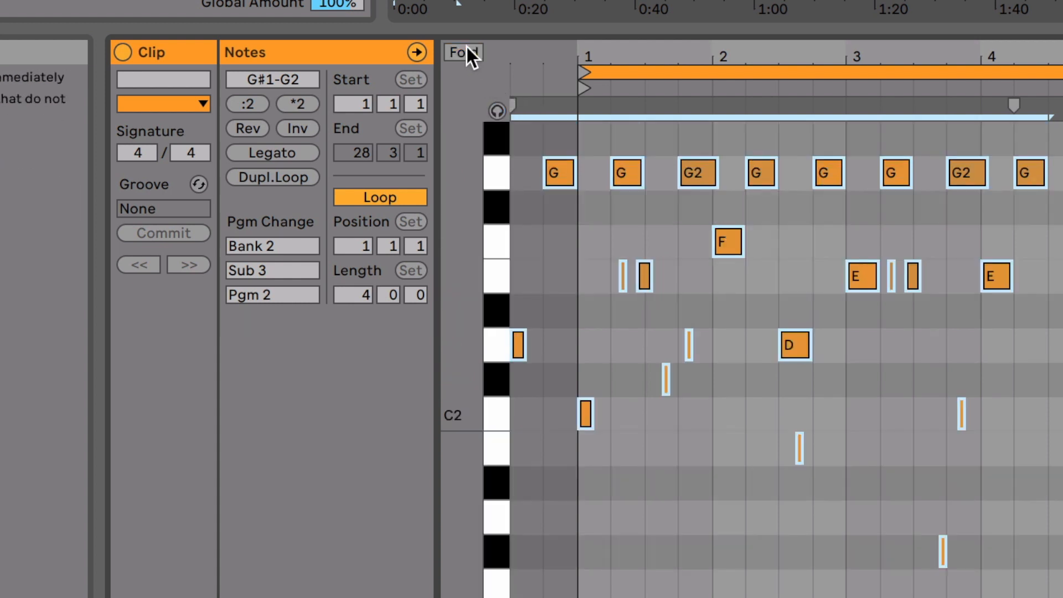
# Add C1, D1, E1, F1, G1, A1, B1 and C2 notes at -1.4.3, just before bar 1, and fold the editor to used pitches.
pyautogui.moveTo(562, 53); pyautogui.dragTo(587, 217)
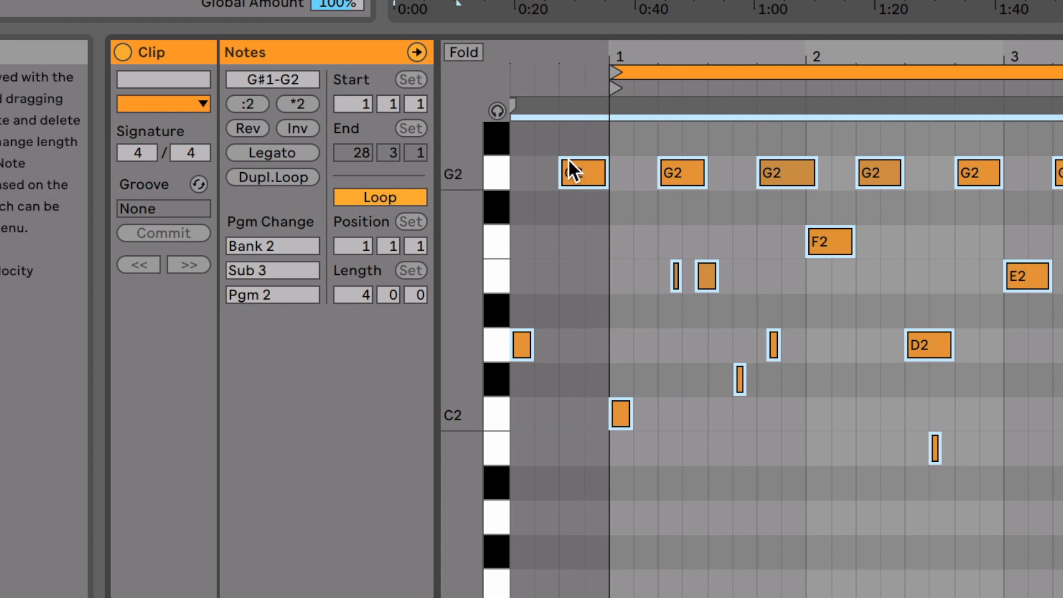
pyautogui.scroll(-5, 585, 535)
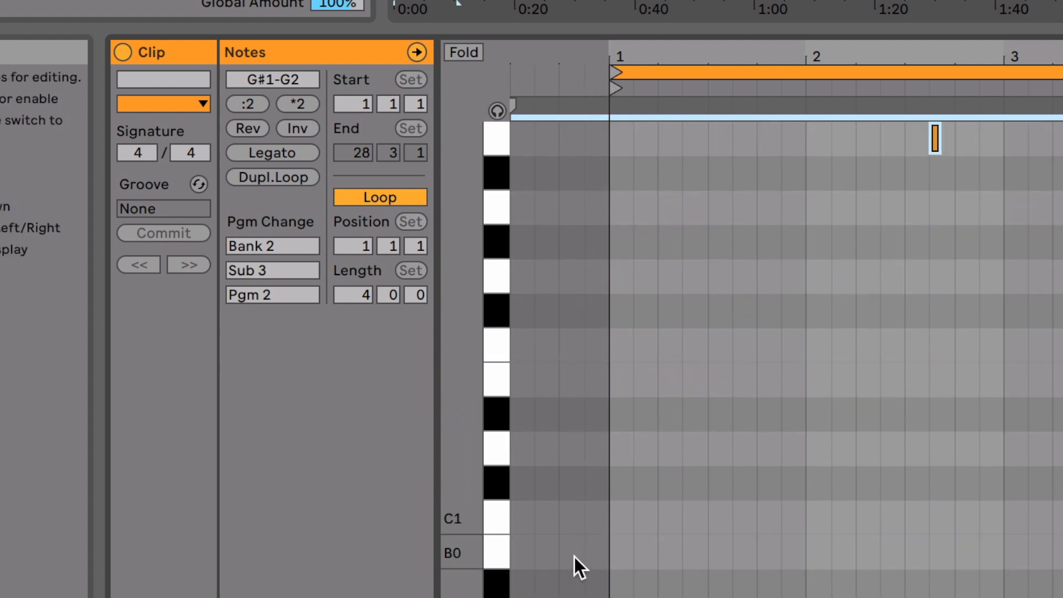
pyautogui.doubleClick(593, 516)
pyautogui.doubleClick(602, 446)
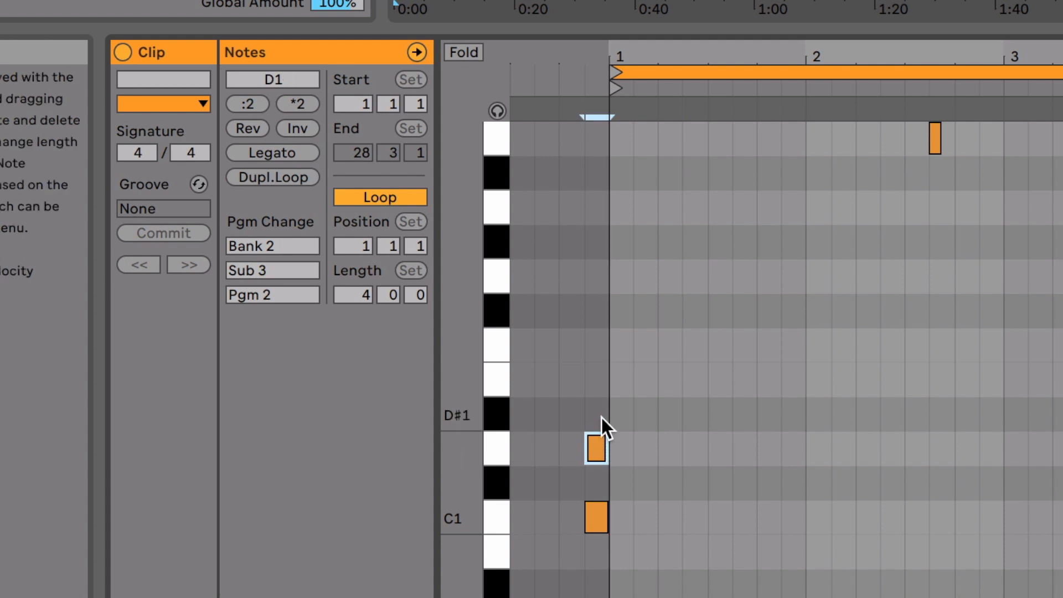
pyautogui.doubleClick(600, 381)
pyautogui.doubleClick(600, 343)
pyautogui.click(599, 285)
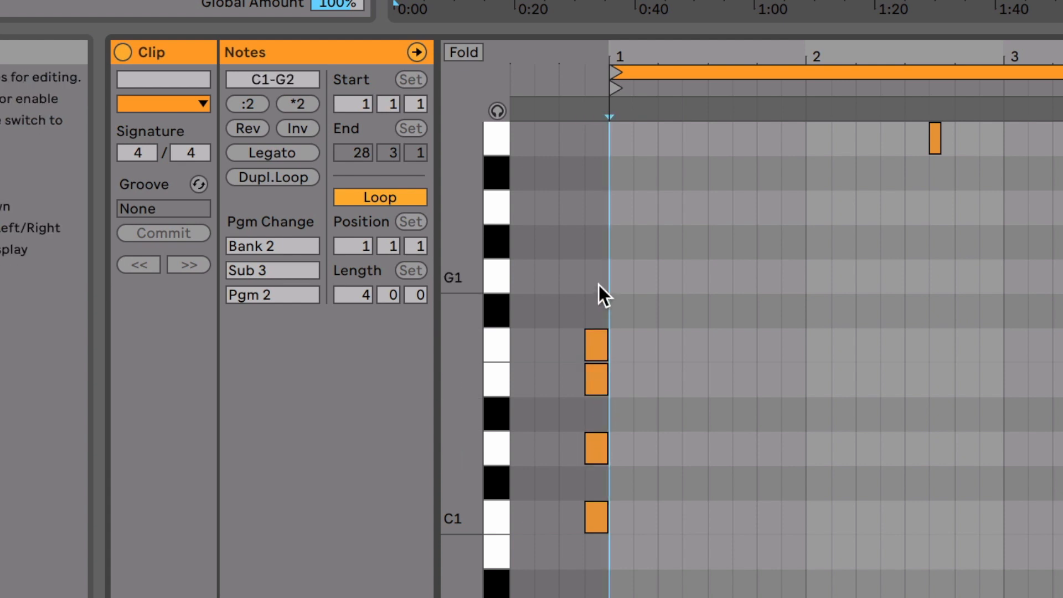
pyautogui.doubleClick(599, 279)
pyautogui.doubleClick(596, 216)
pyautogui.scroll(2, 601, 232)
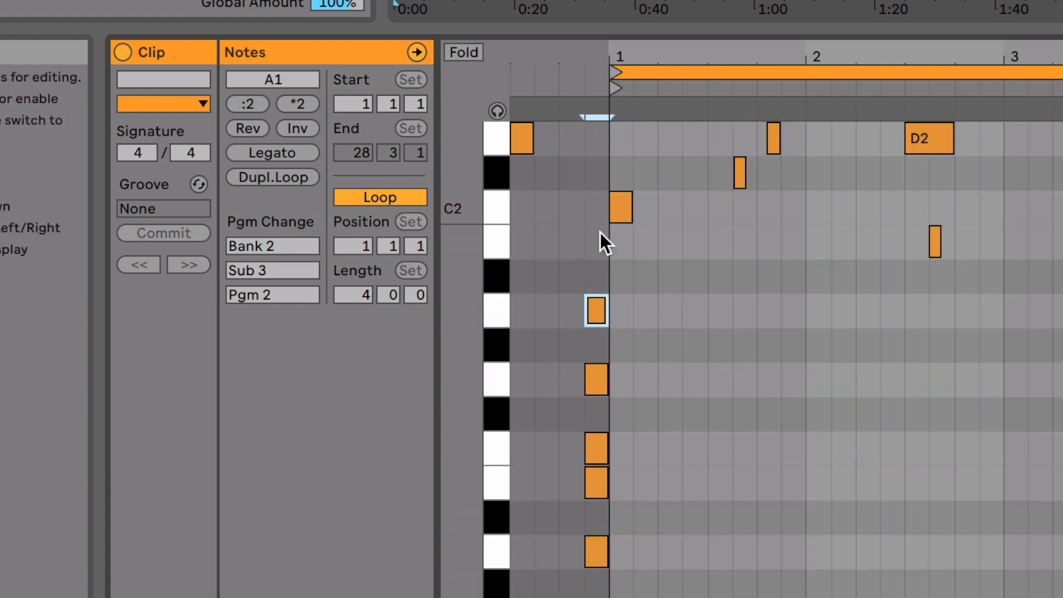
pyautogui.doubleClick(597, 241)
pyautogui.doubleClick(596, 208)
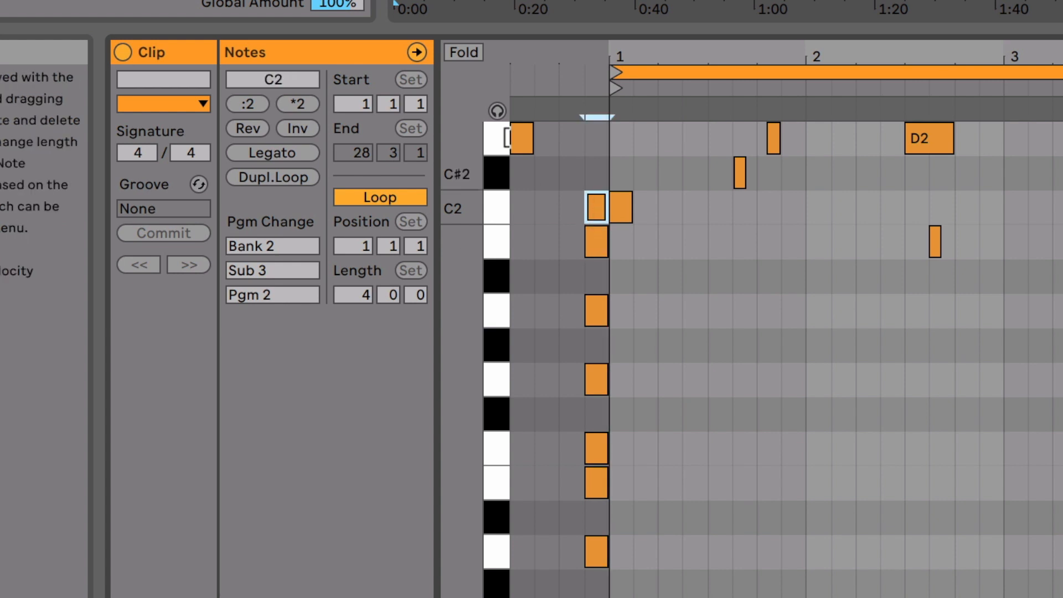
pyautogui.click(464, 52)
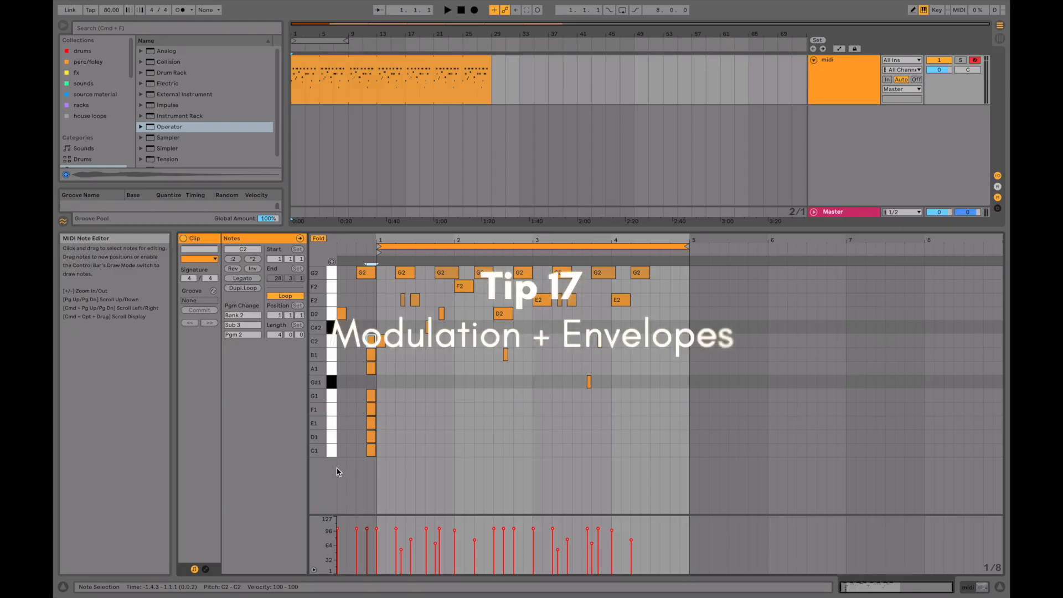
# Show the clip's envelopes and open the choice of MIDI controllers to modulate.
pyautogui.click(206, 569)
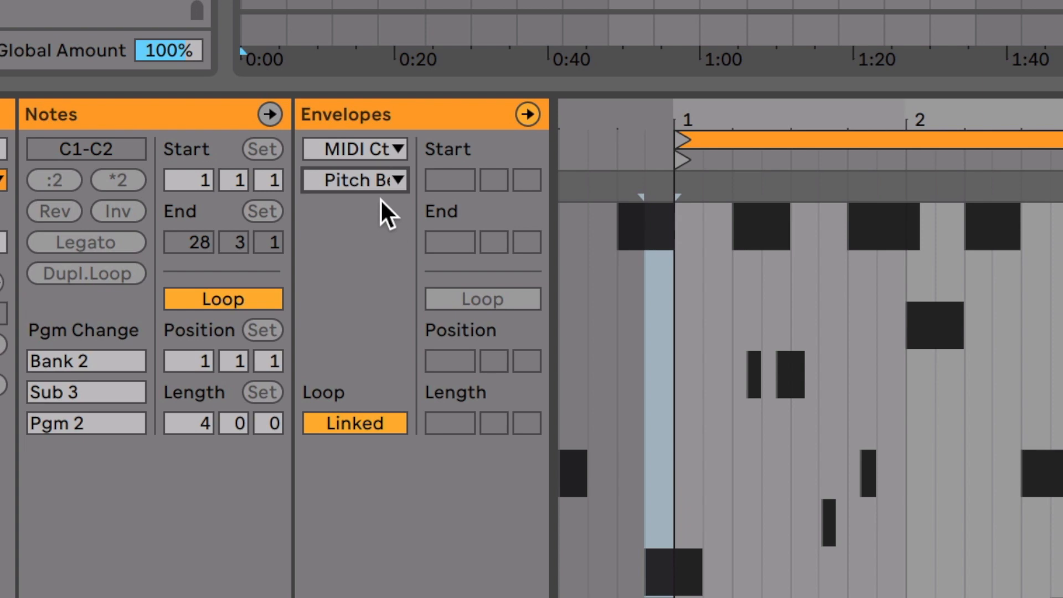
pyautogui.click(378, 180)
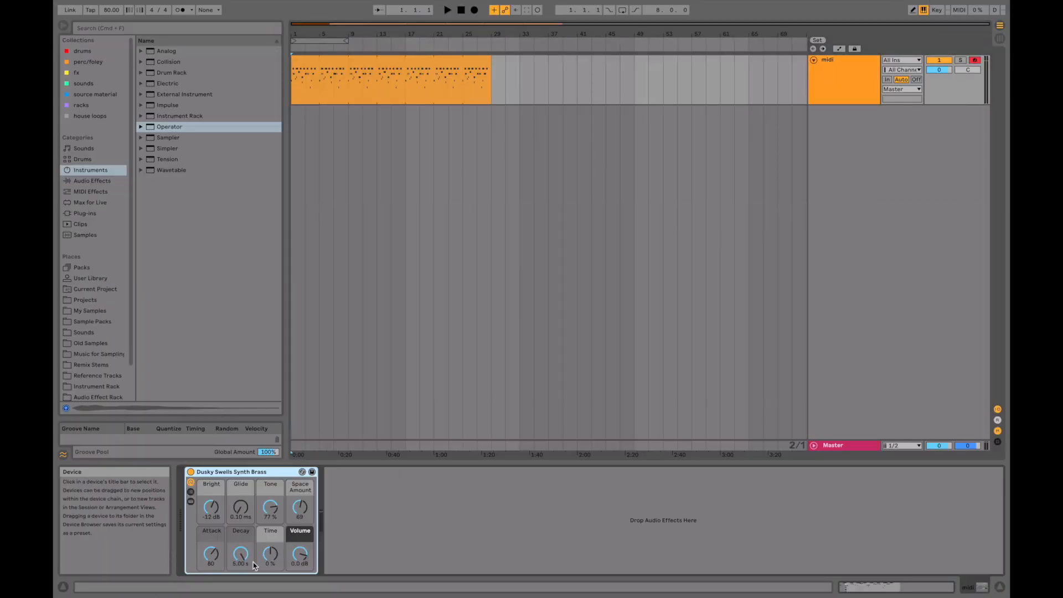
# Show the clip modulation envelope for the Bright macro of the Dusky Swells Synth Brass rack.
pyautogui.rightClick(207, 506)
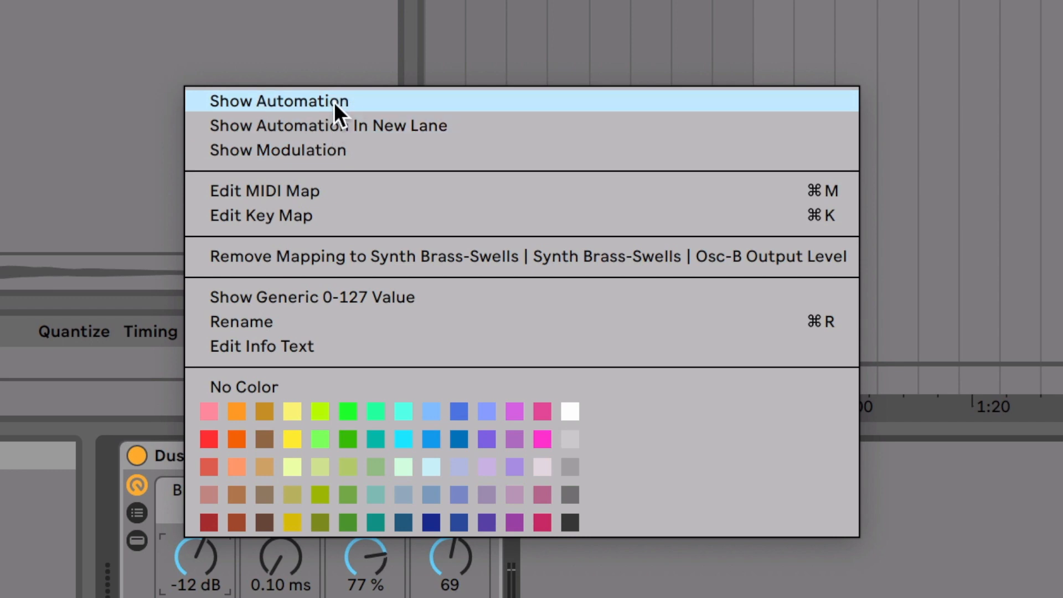
pyautogui.click(327, 150)
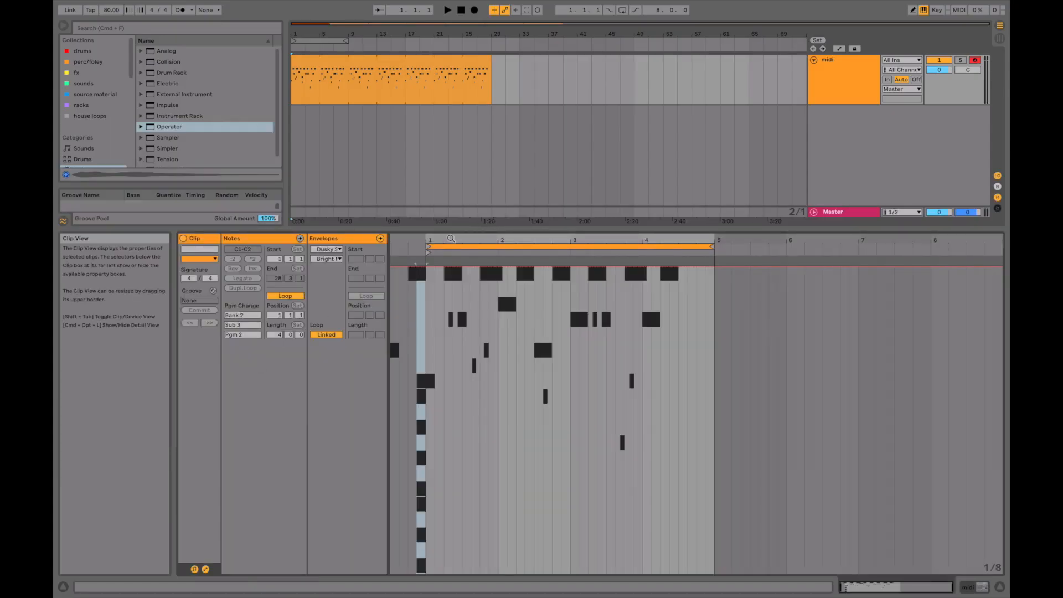
pyautogui.moveTo(449, 239)
pyautogui.mouseDown()
pyautogui.moveTo(463, 266)
pyautogui.moveTo(488, 265)
pyautogui.mouseUp()
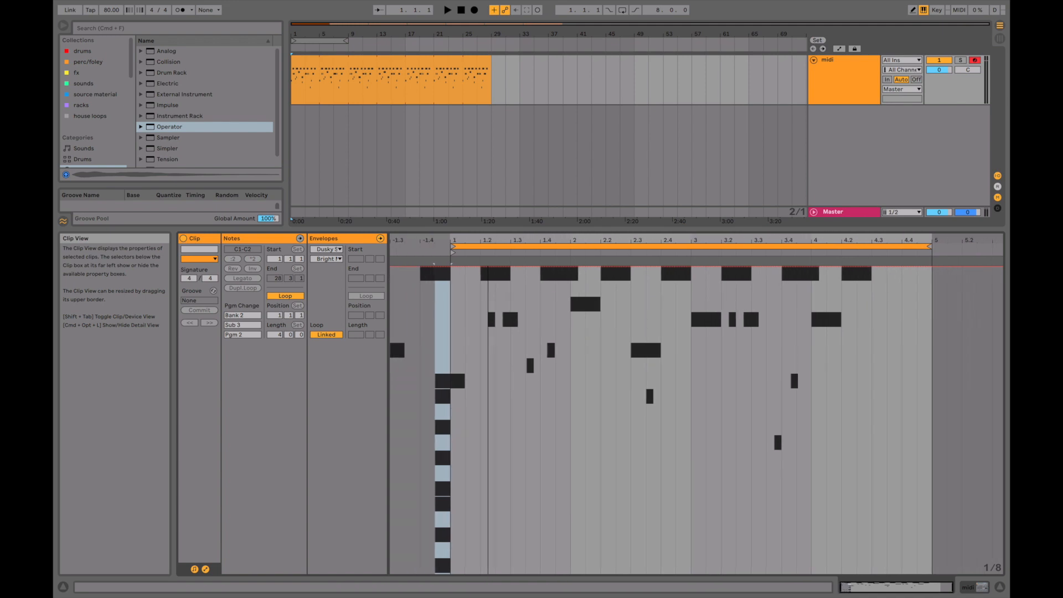
# Choose the Dusky Swells Synth Brass device for the clip's modulation envelope and lower its Bright envelope from bar 2.
pyautogui.click(334, 252)
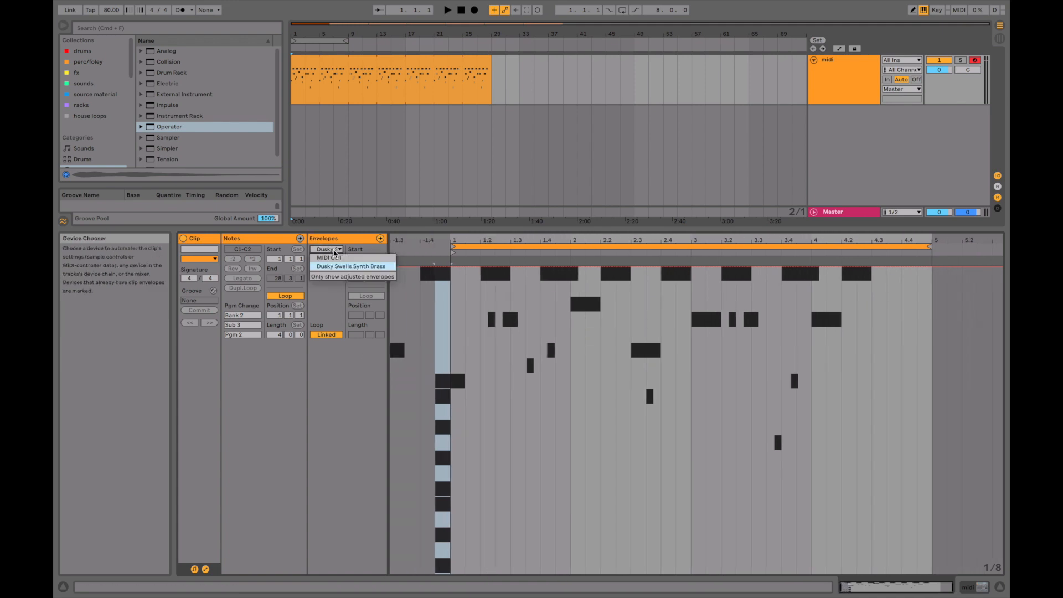
pyautogui.click(351, 267)
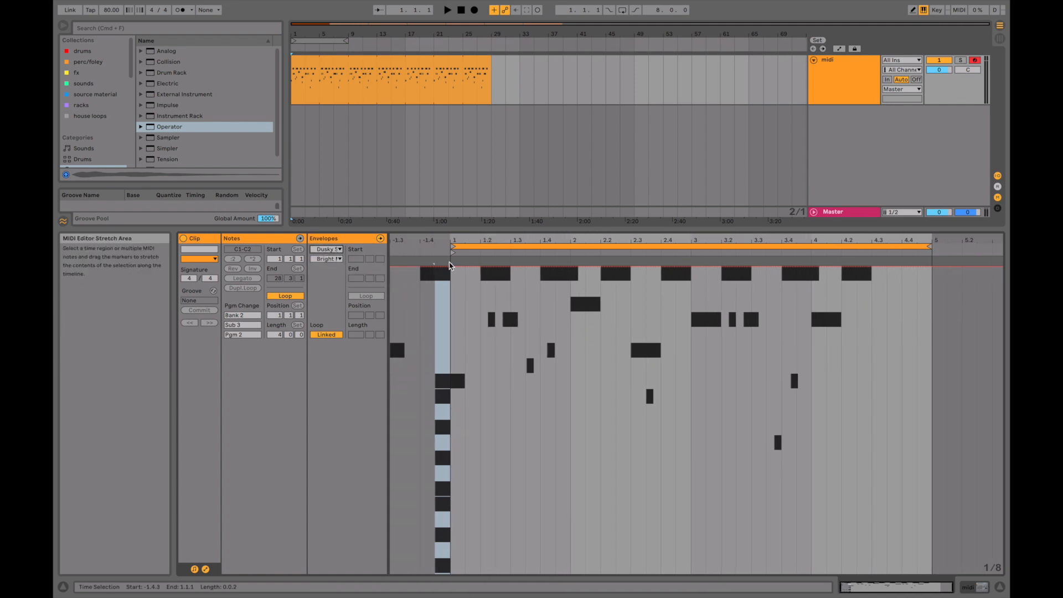
pyautogui.click(571, 267)
pyautogui.moveTo(571, 267); pyautogui.dragTo(571, 487)
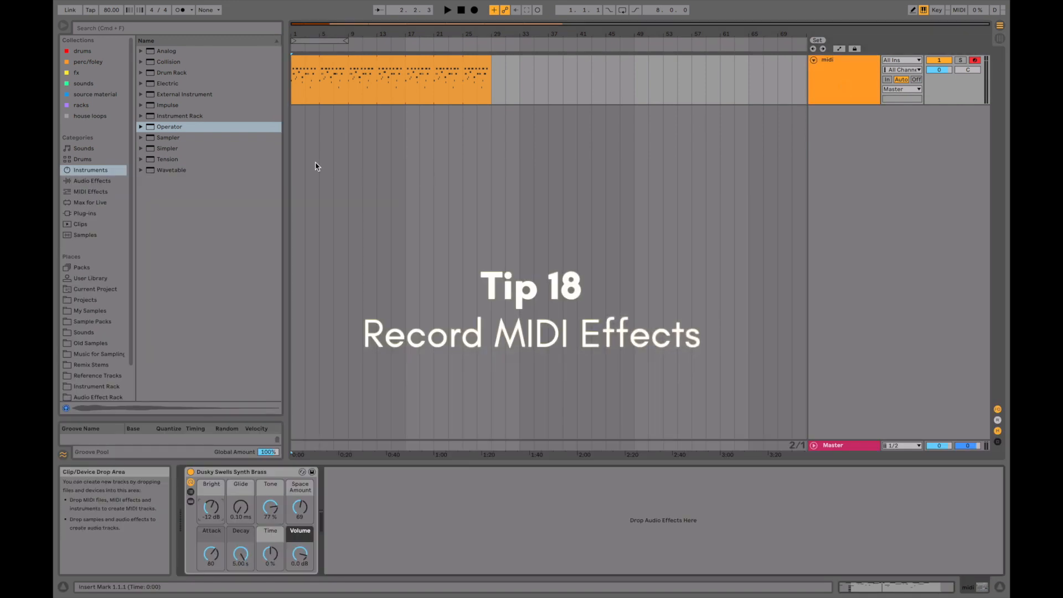
# Add the Arpeggiator and Chord MIDI effects before the Dusky Swells rack and set the Chord's Shift 1 to +13 st.
pyautogui.click(91, 192)
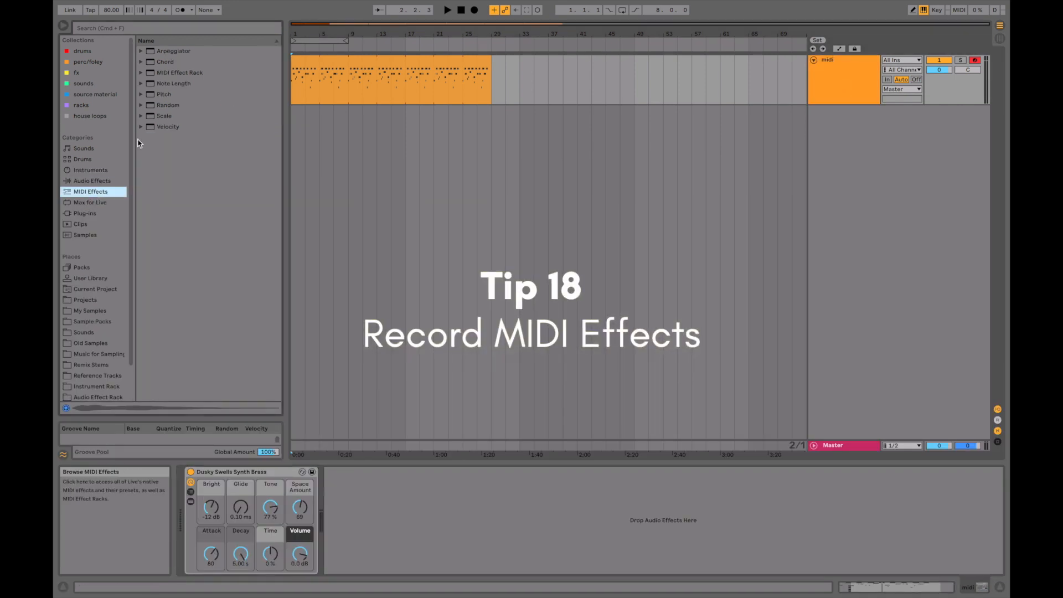
pyautogui.doubleClick(186, 54)
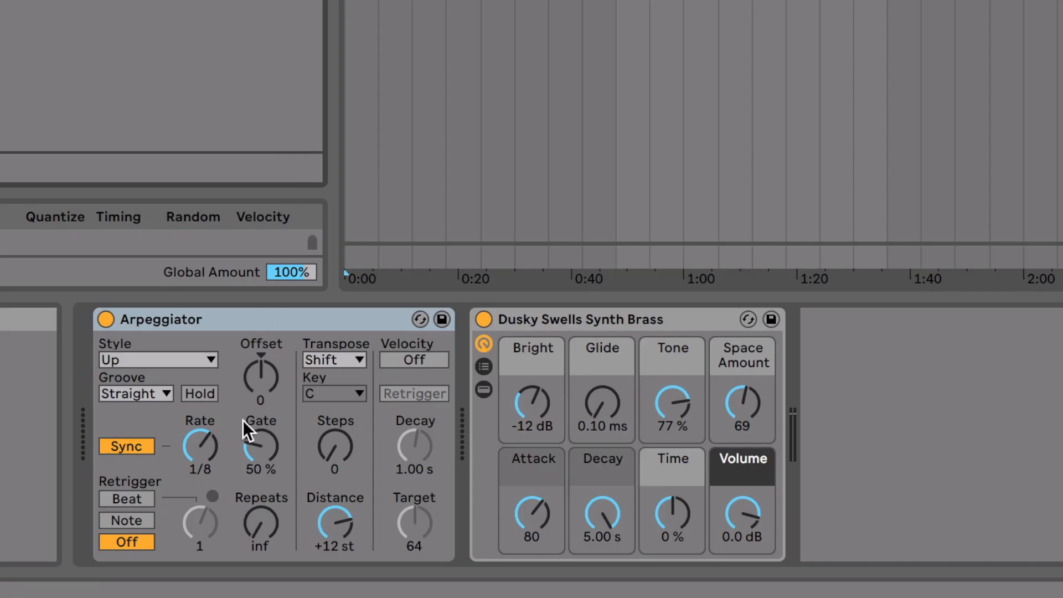
pyautogui.doubleClick(56, 1)
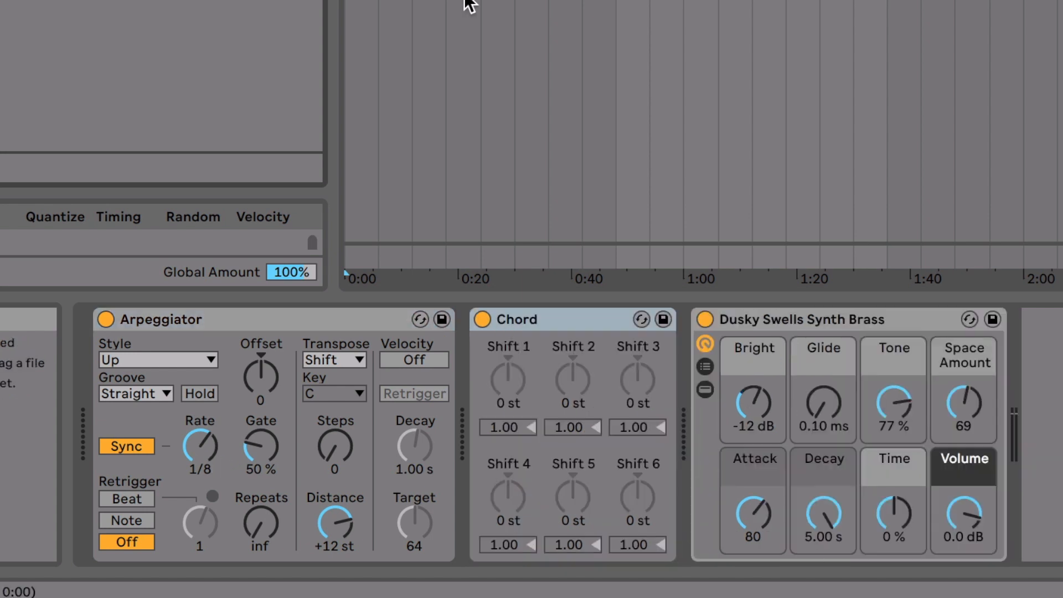
pyautogui.moveTo(513, 369); pyautogui.dragTo(515, 362)
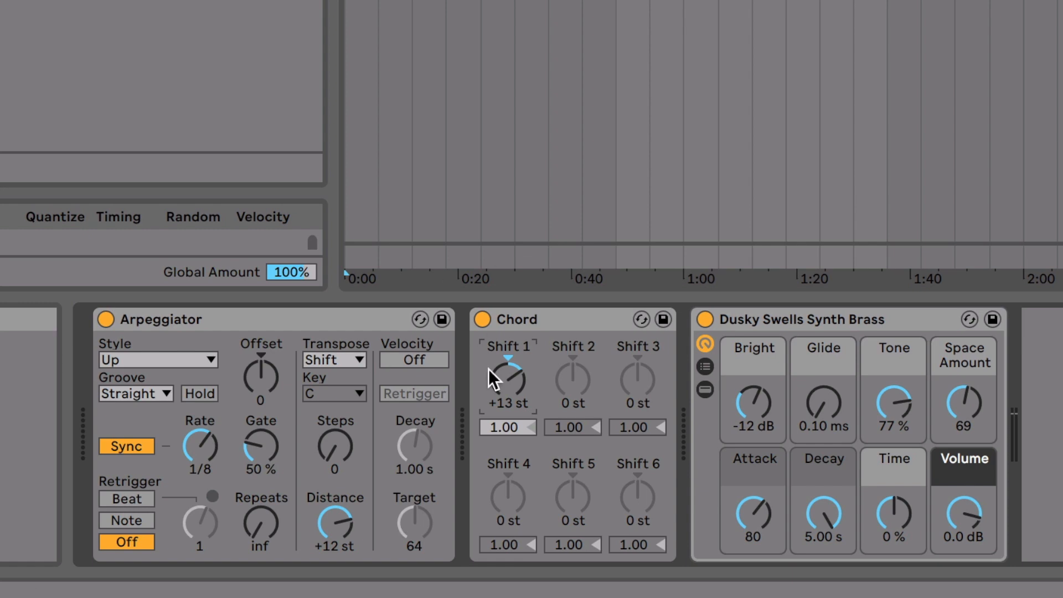
# Insert a MIDI track below the synth track, arm it, take its input from that track Post FX and set monitoring to In.
pyautogui.click(857, 83)
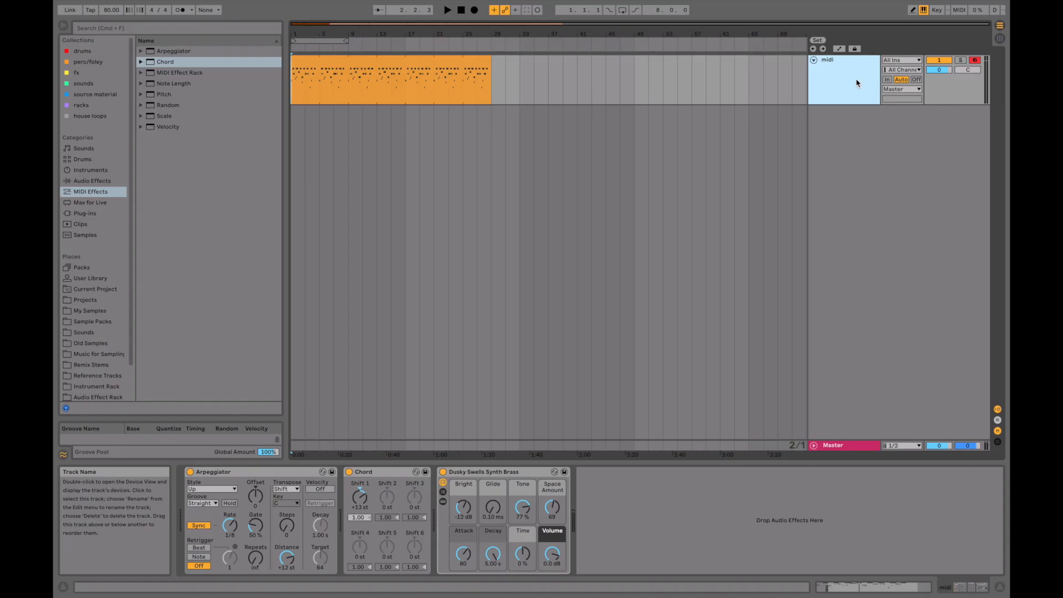
pyautogui.press('super+shift+t')
pyautogui.click(975, 112)
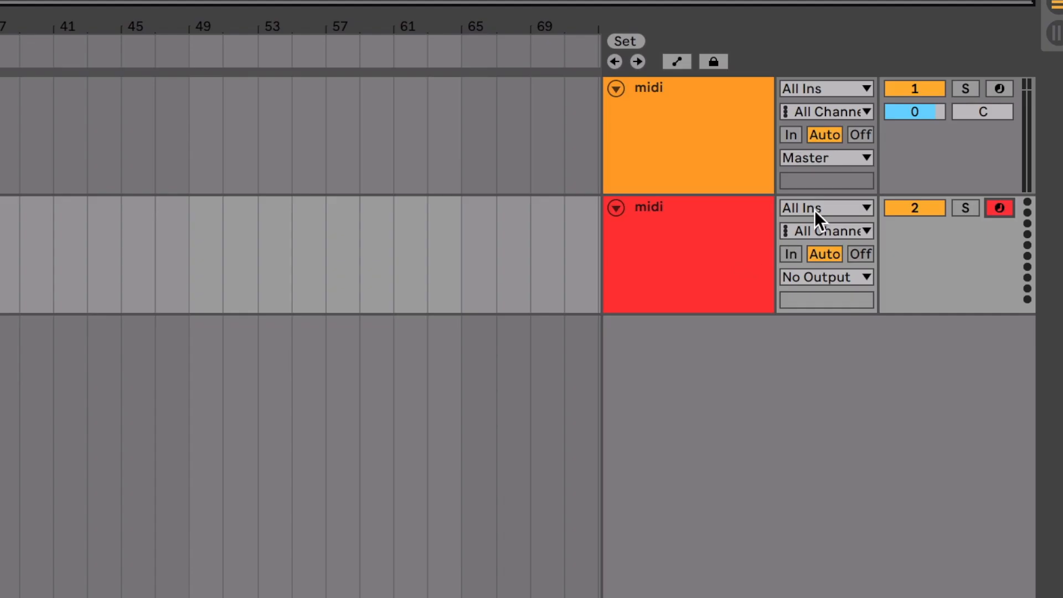
pyautogui.click(900, 113)
pyautogui.click(819, 294)
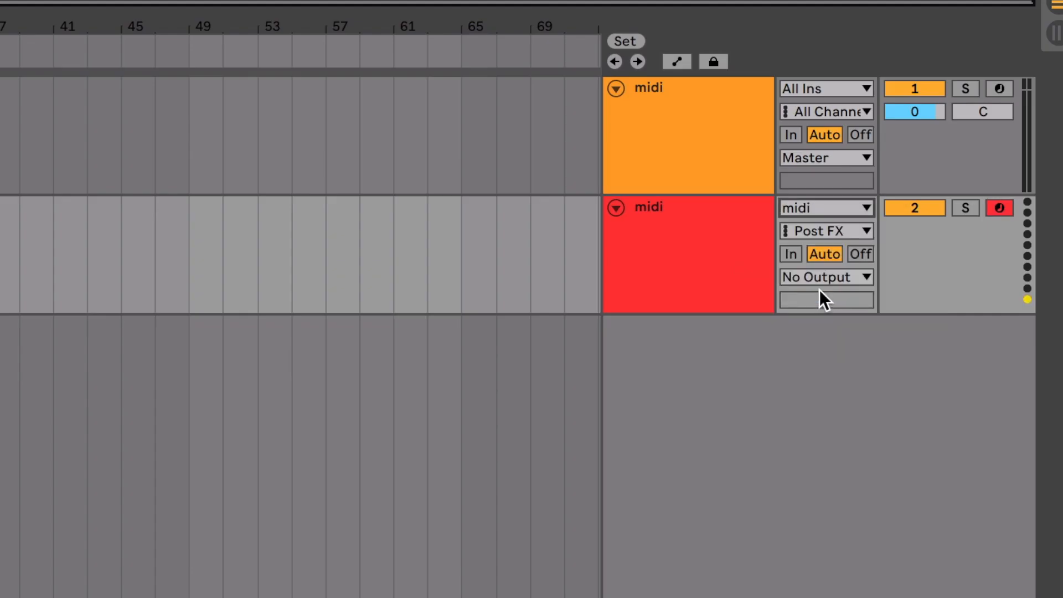
pyautogui.click(791, 254)
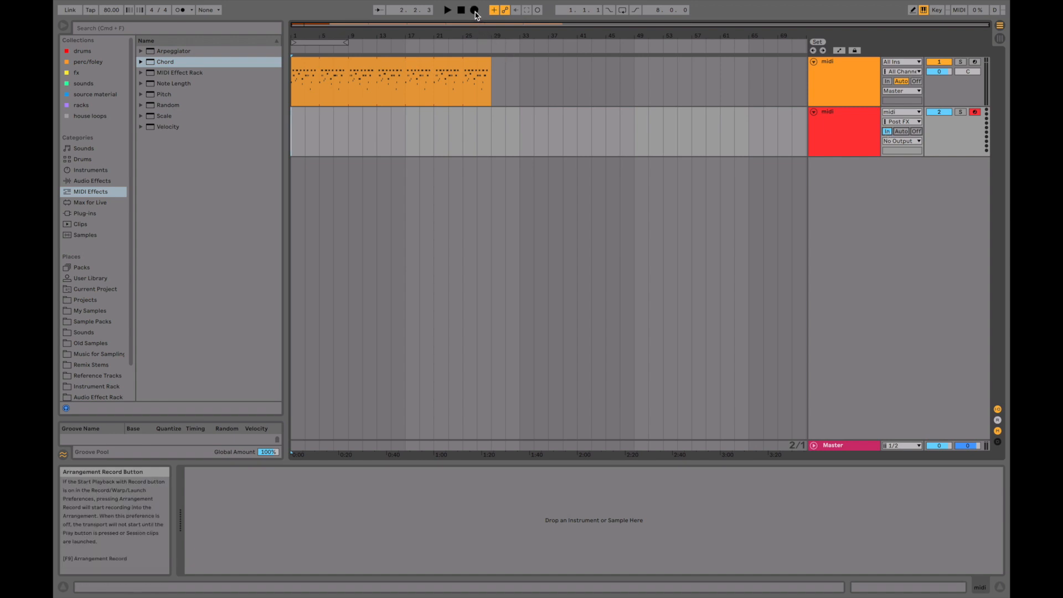
# Record about seven bars of the MIDI output into the armed track while showing the synth track's devices.
pyautogui.click(475, 10)
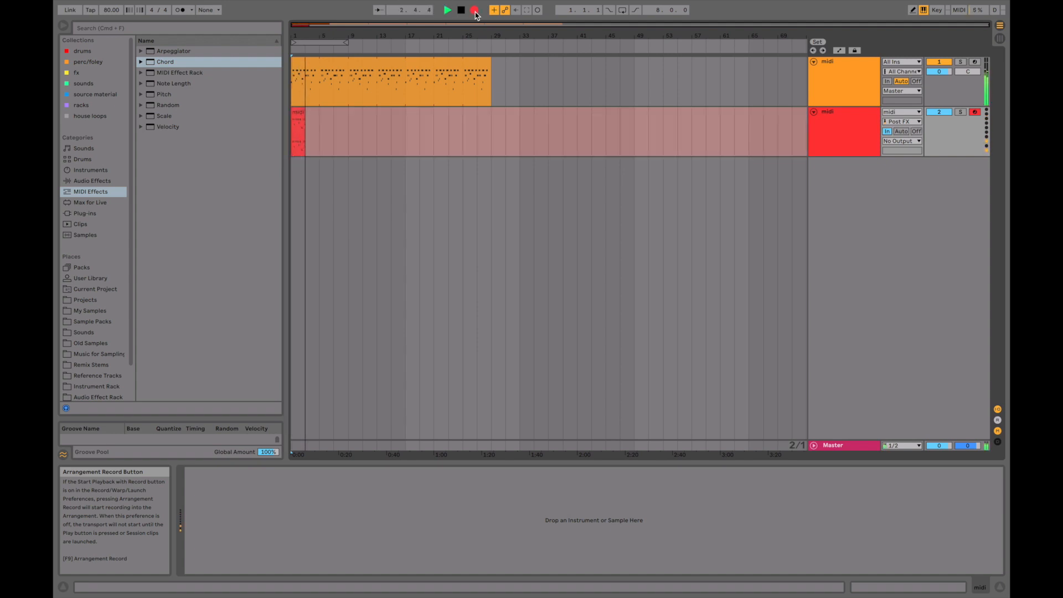
pyautogui.click(578, 302)
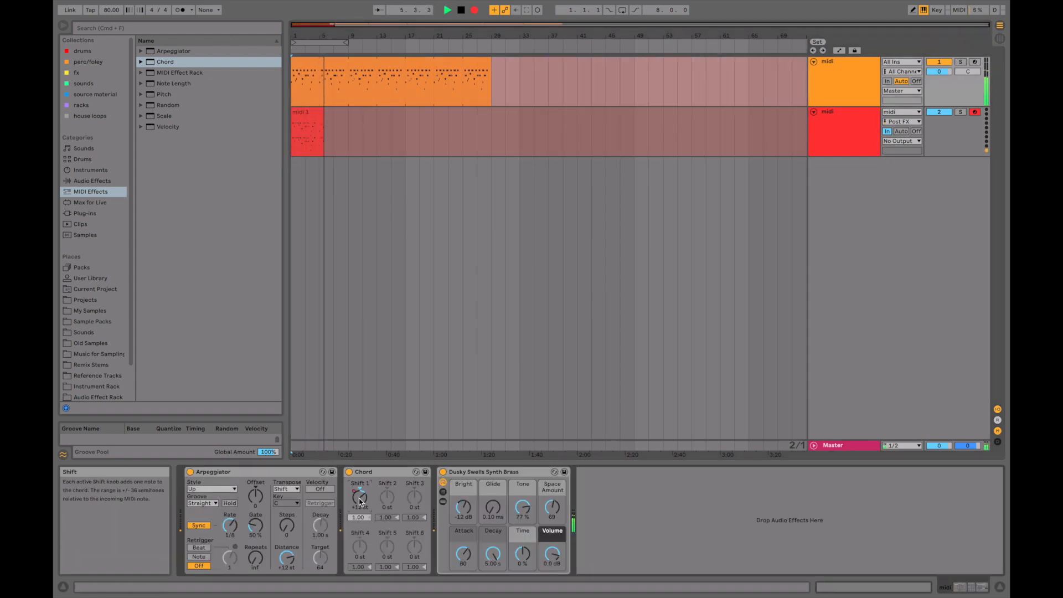
pyautogui.press('space')
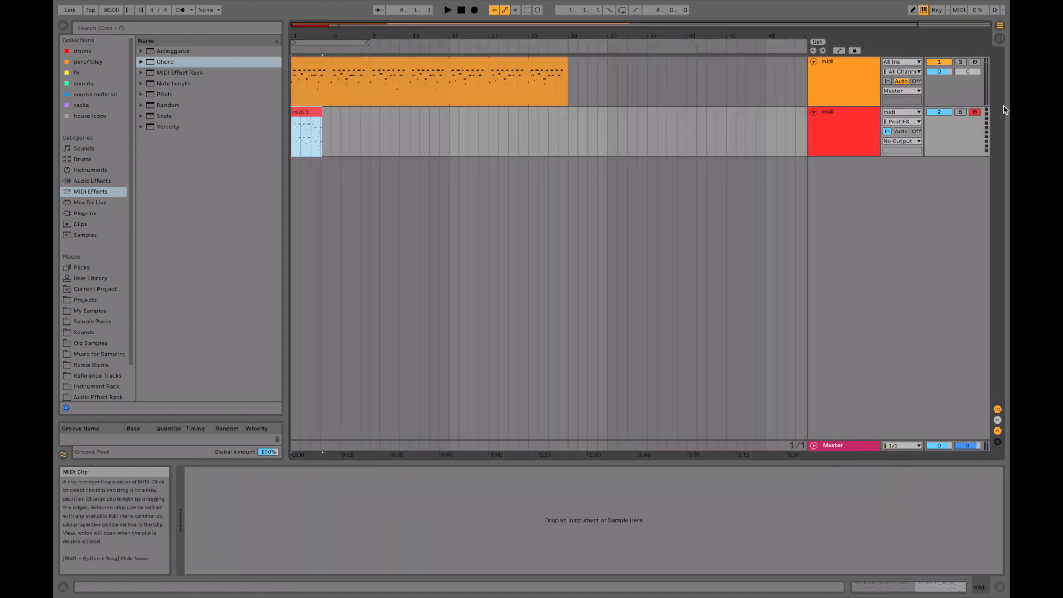
# Move the recorded clip to the start of the original synth track, play it and show its notes in the editor.
pyautogui.moveTo(300, 36); pyautogui.dragTo(301, 92)
pyautogui.doubleClick(297, 114)
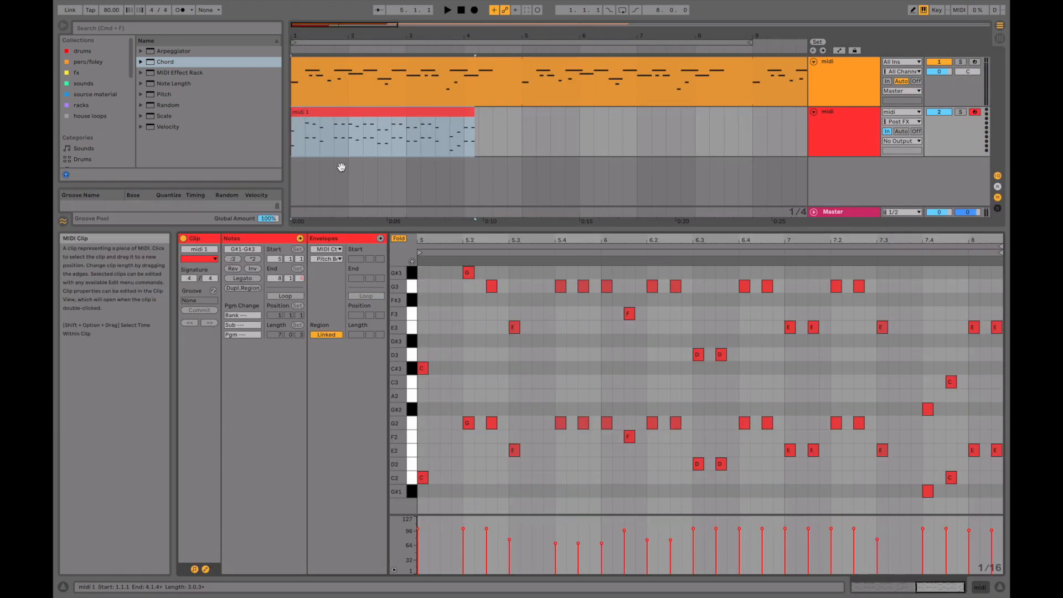
pyautogui.moveTo(355, 128); pyautogui.dragTo(355, 77)
pyautogui.press('space')
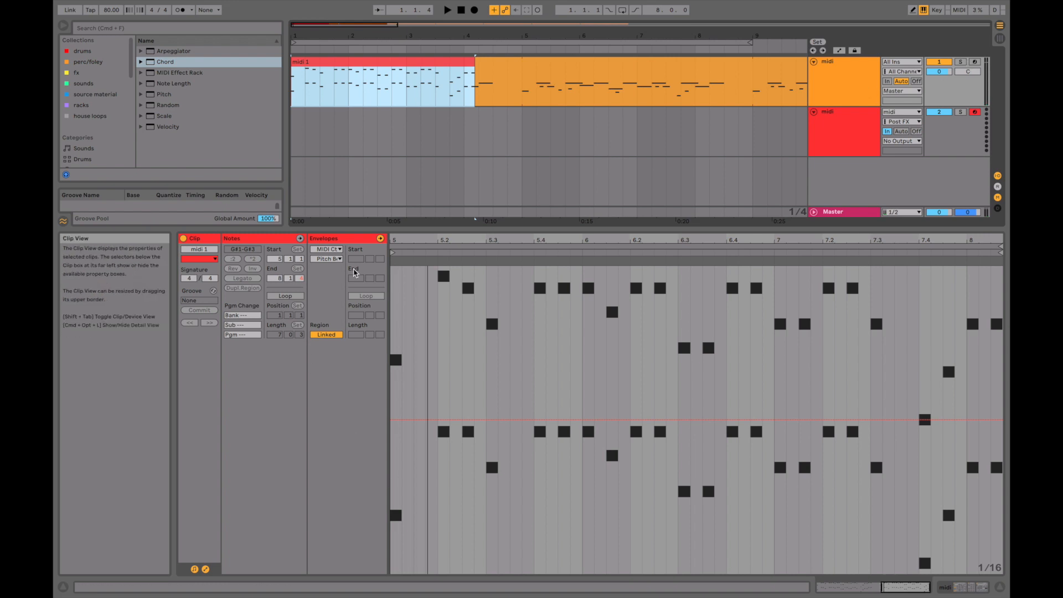
pyautogui.click(301, 238)
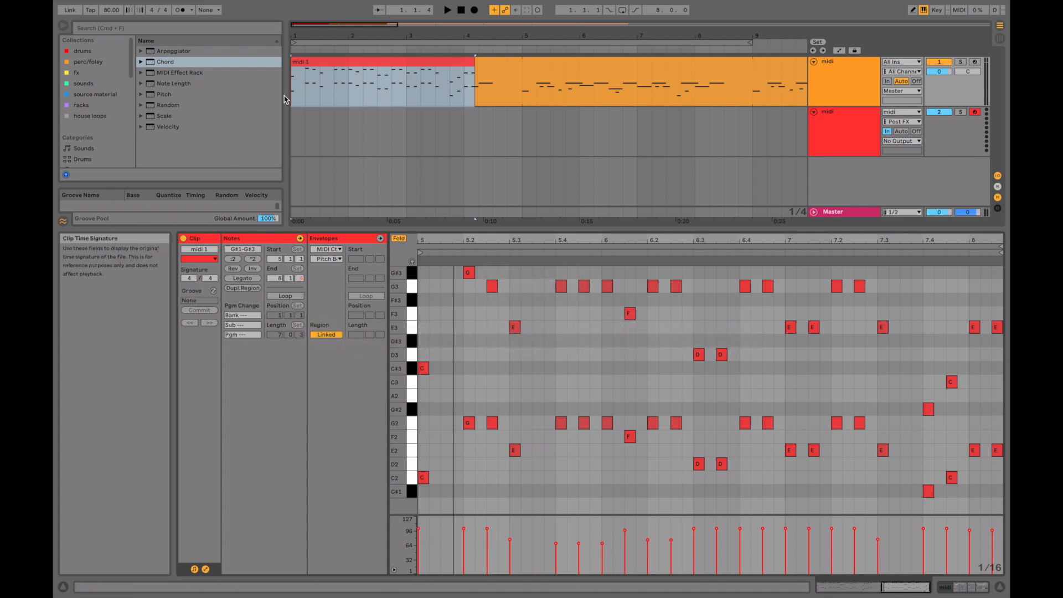
# Compare the synth track's MIDI effects with the recorded clip's notes and inspect the notes' timing around bar 5.
pyautogui.scroll(-5, 100, 131)
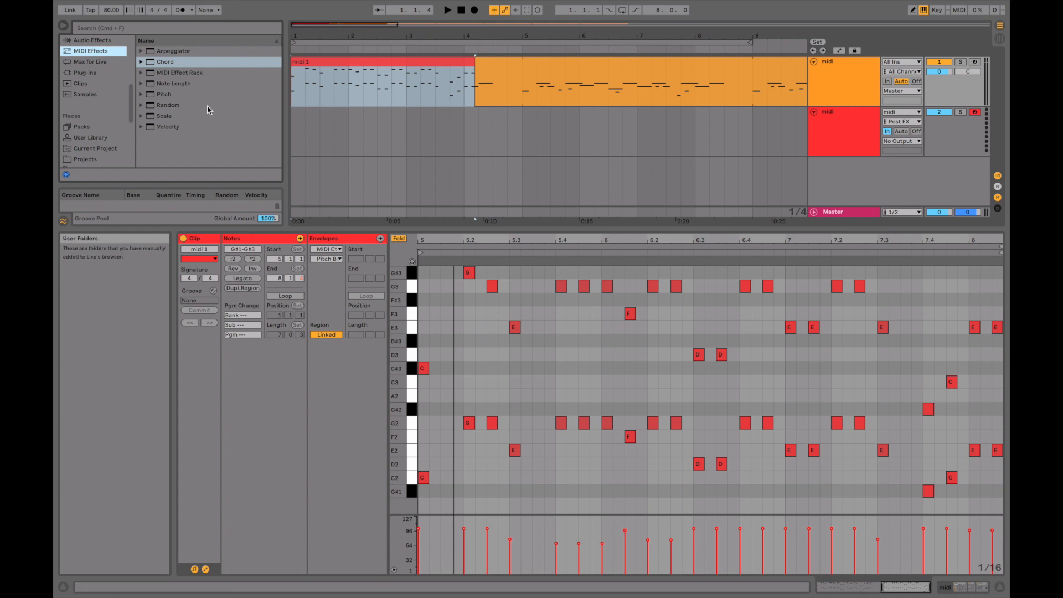
pyautogui.doubleClick(835, 81)
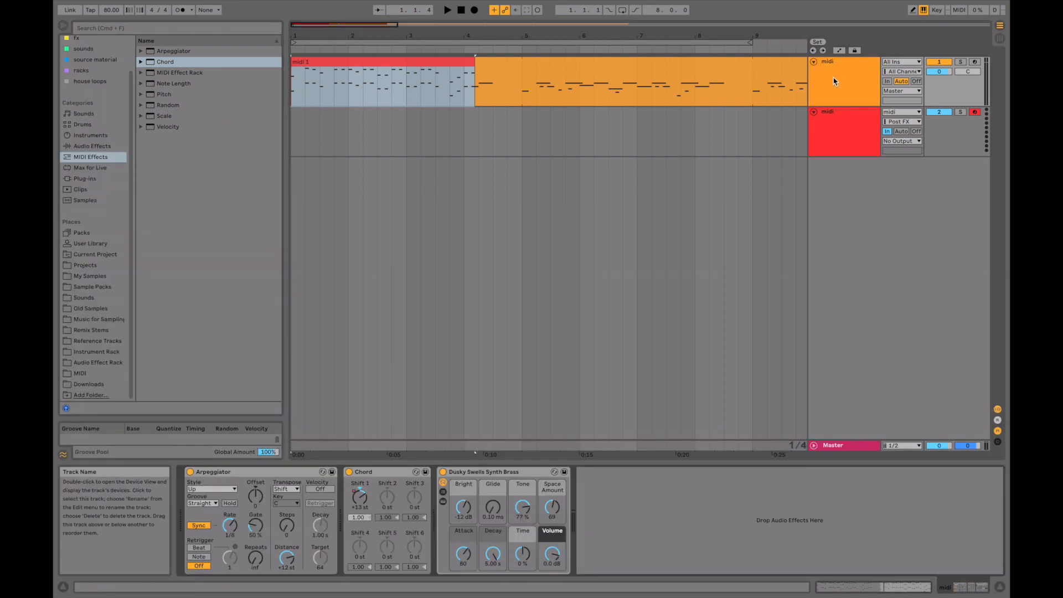
pyautogui.doubleClick(433, 69)
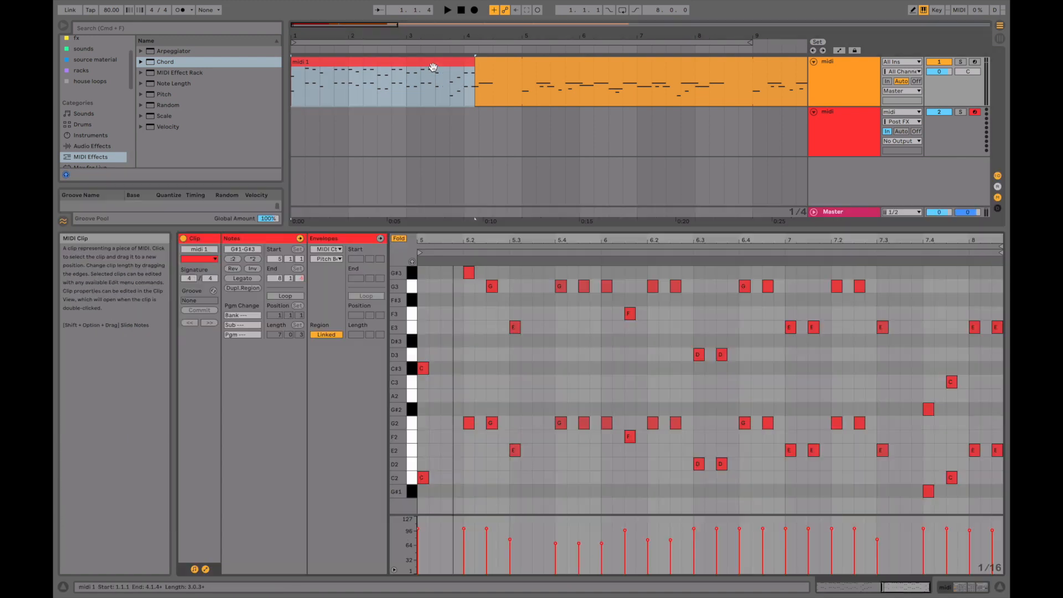
pyautogui.doubleClick(859, 88)
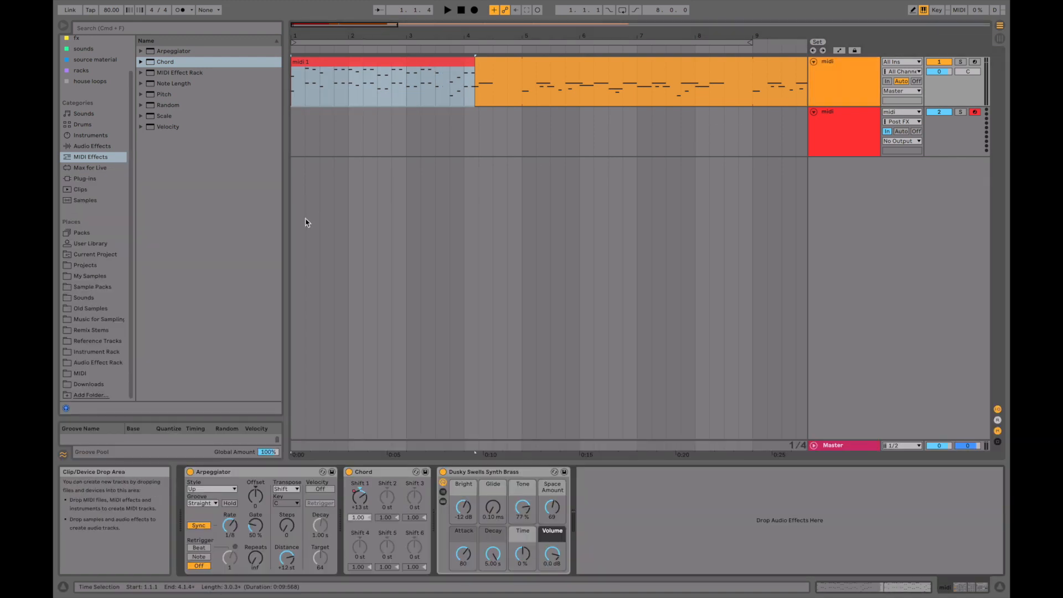
pyautogui.doubleClick(328, 62)
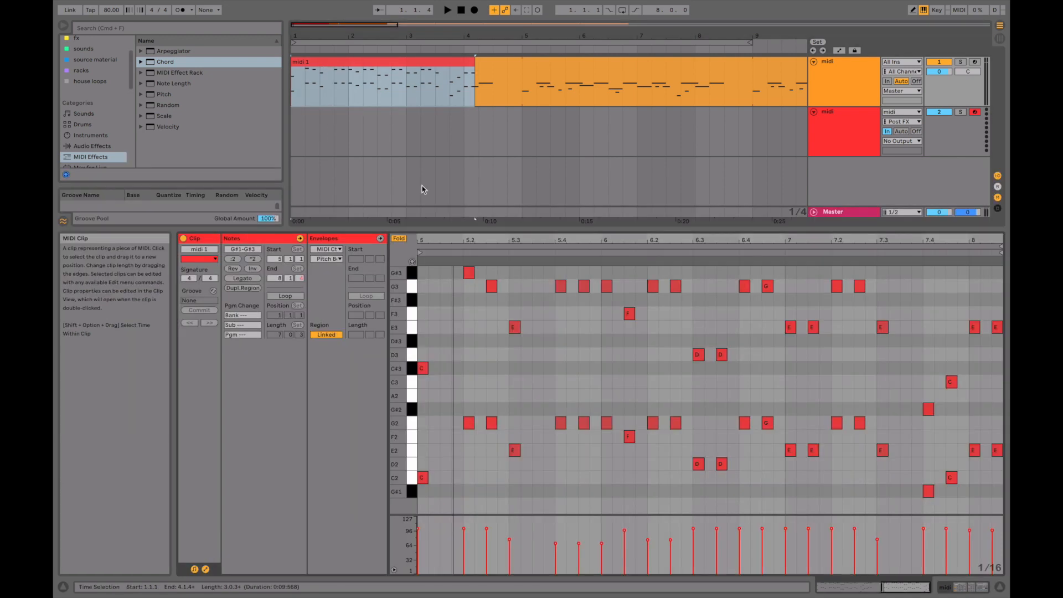
pyautogui.moveTo(473, 242); pyautogui.dragTo(467, 311)
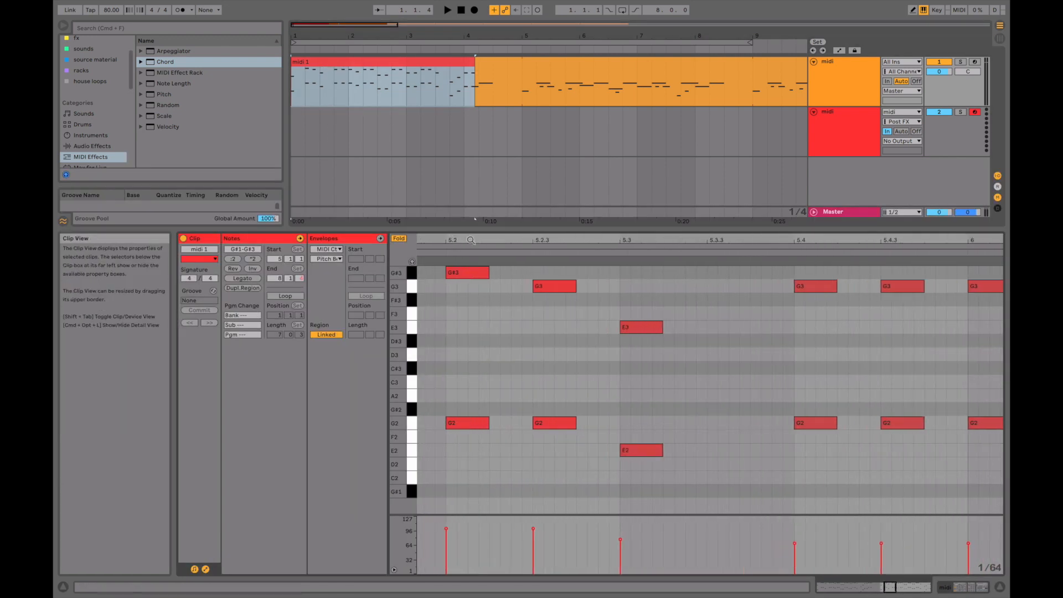
pyautogui.hscroll(-5, 467, 311)
pyautogui.click(759, 277)
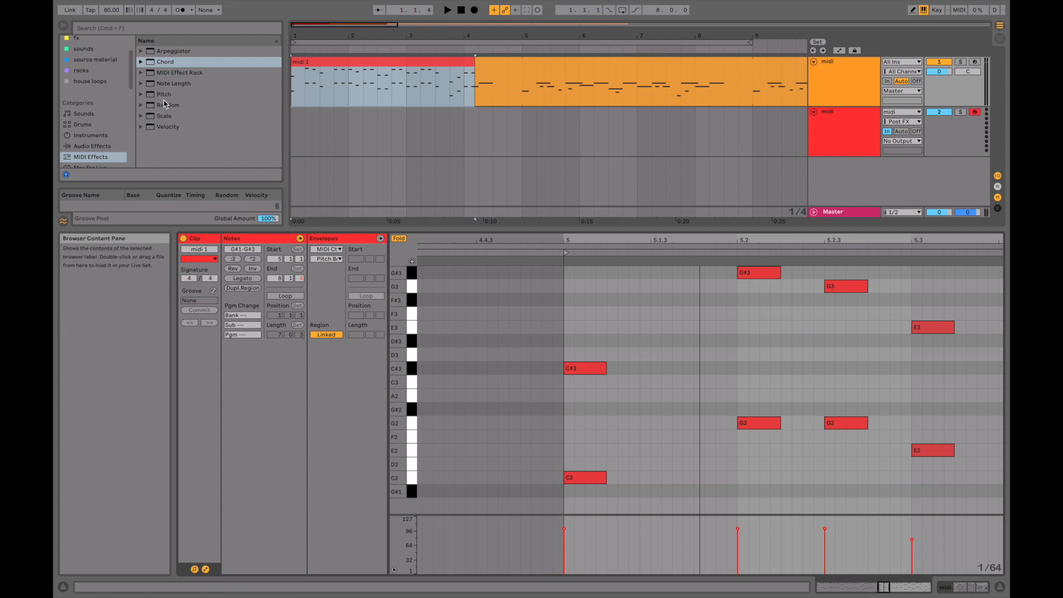
# Search the browser for "groove" and open the "a moon shaped pool" folder of radiohead grooves in the User Library.
pyautogui.click(153, 29)
pyautogui.write('groove')
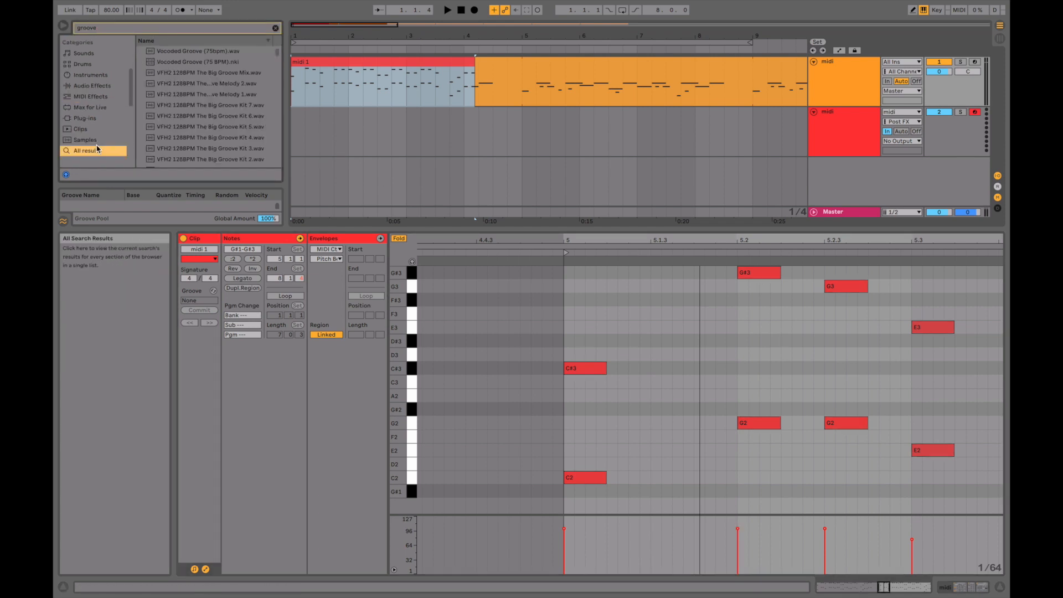
pyautogui.scroll(-2, 94, 142)
pyautogui.click(93, 140)
pyautogui.click(141, 51)
pyautogui.click(148, 62)
pyautogui.click(156, 73)
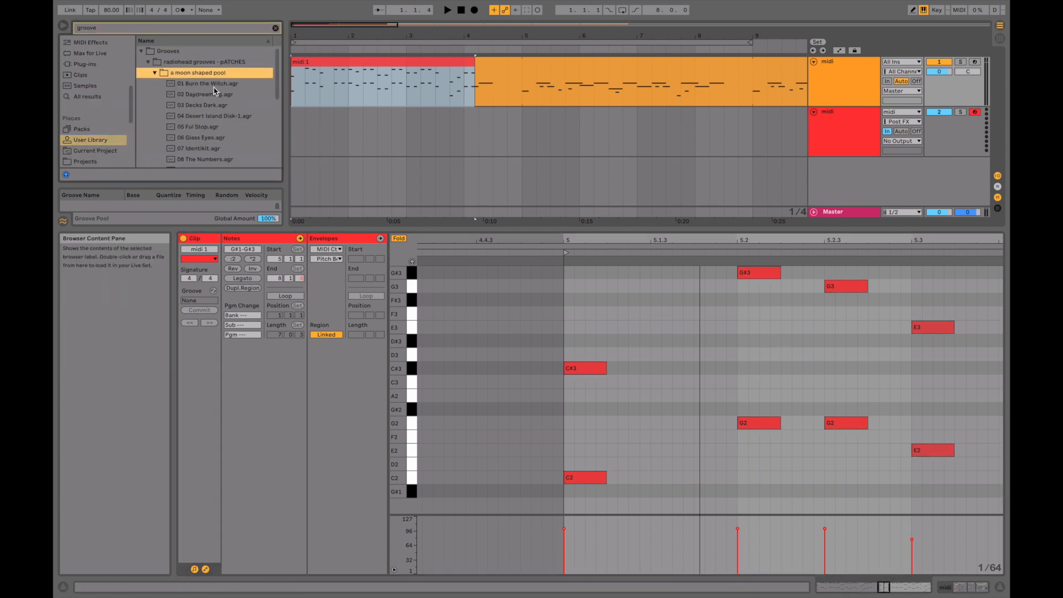
# Apply the 01 Burn the Witch groove to the recorded clip, commit it and inspect the G2 and G3 note timing near 5.2.3.
pyautogui.moveTo(215, 84); pyautogui.dragTo(319, 61)
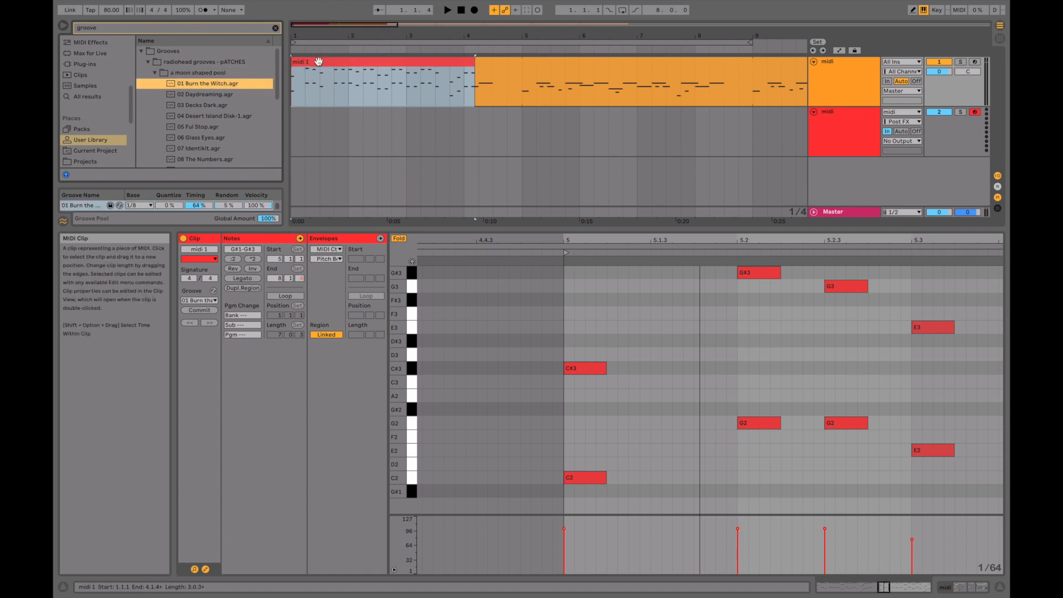
pyautogui.click(198, 310)
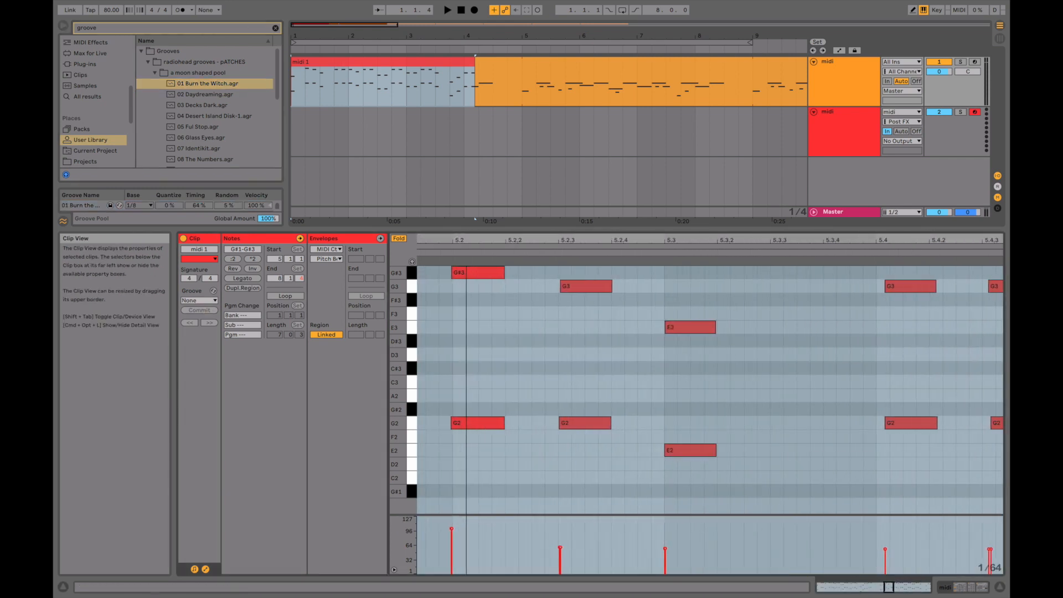
pyautogui.moveTo(466, 240); pyautogui.dragTo(466, 244)
pyautogui.moveTo(562, 241); pyautogui.dragTo(563, 318)
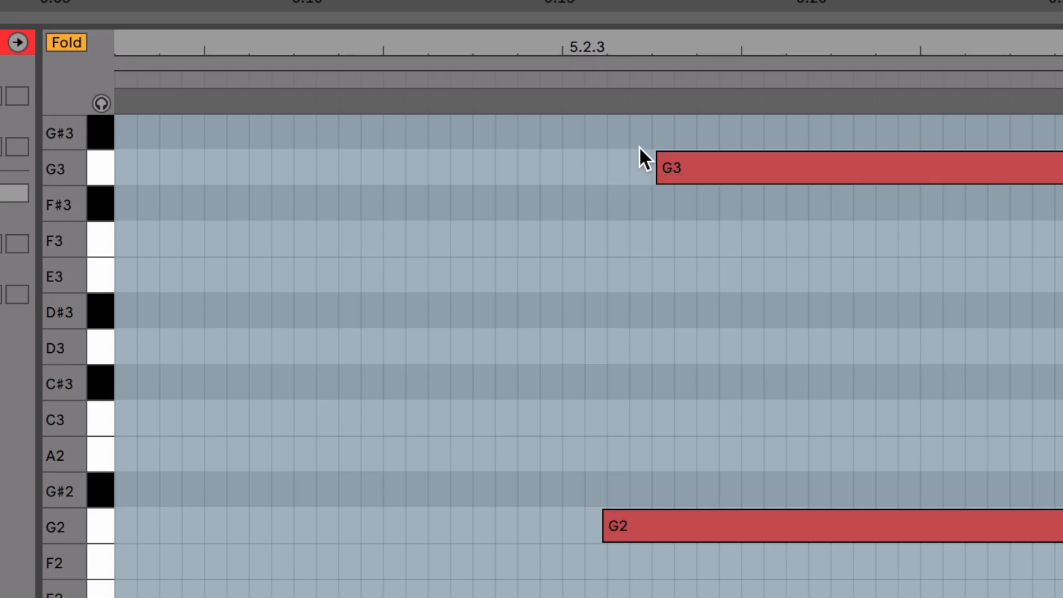
pyautogui.moveTo(594, 47); pyautogui.dragTo(603, 47)
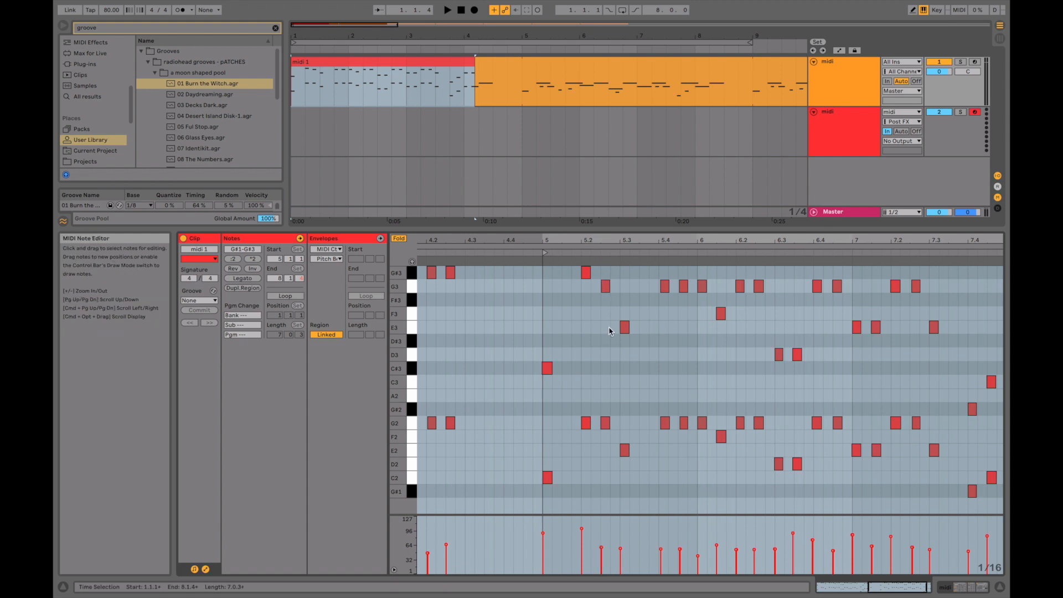
# Select all notes of the recorded clip, extract their groove and apply it to the orange clip that follows.
pyautogui.press('super+a')
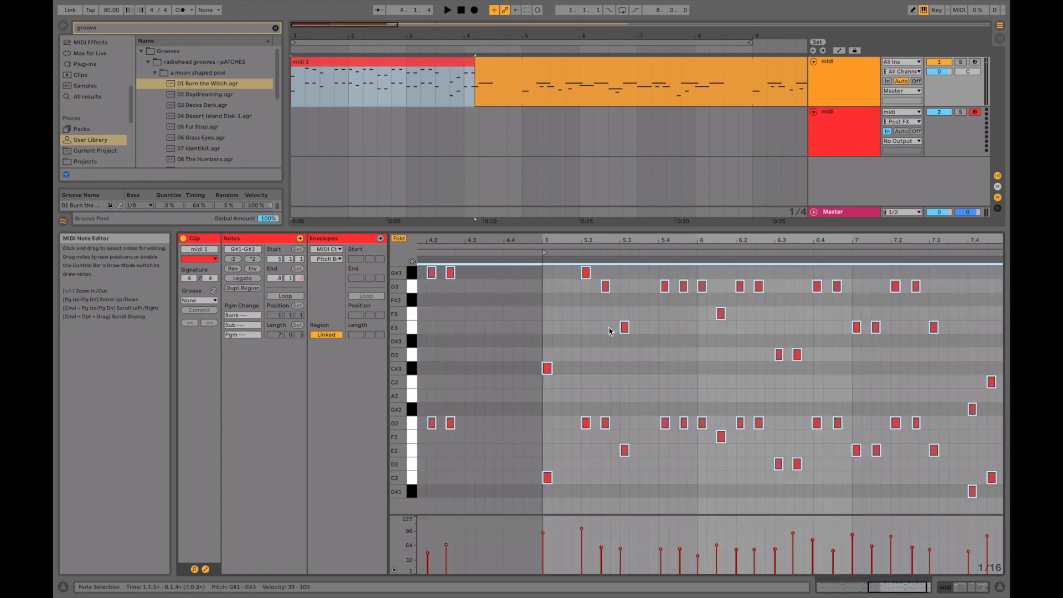
pyautogui.rightClick(666, 288)
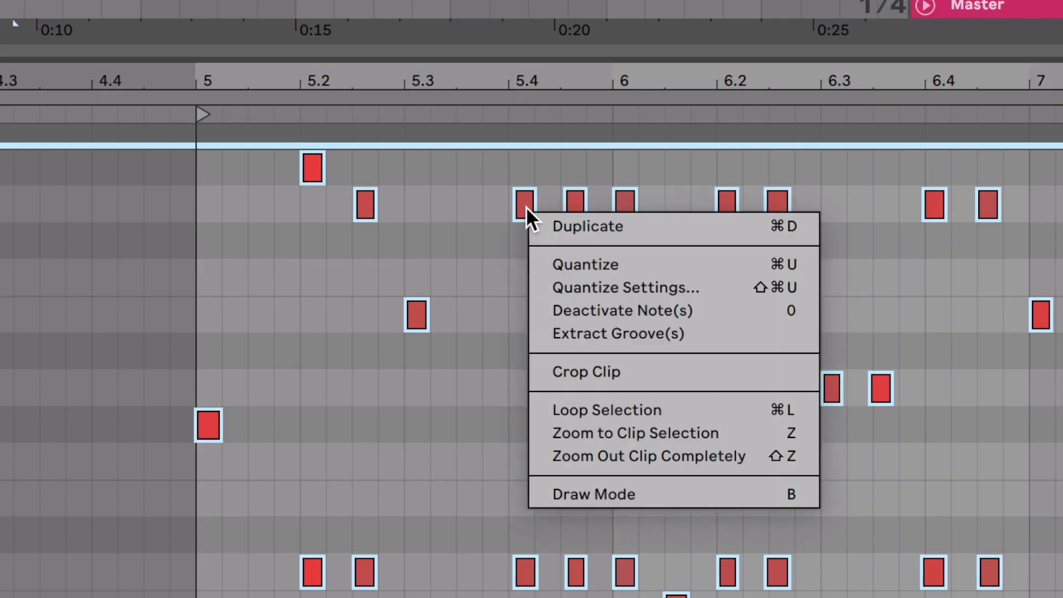
pyautogui.click(600, 331)
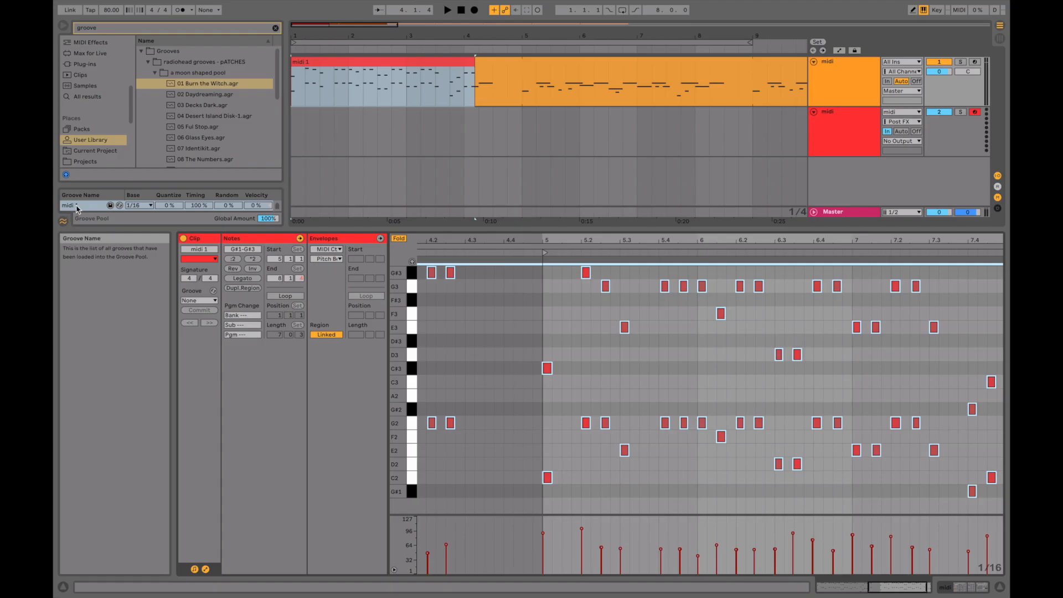
pyautogui.moveTo(78, 207); pyautogui.dragTo(536, 61)
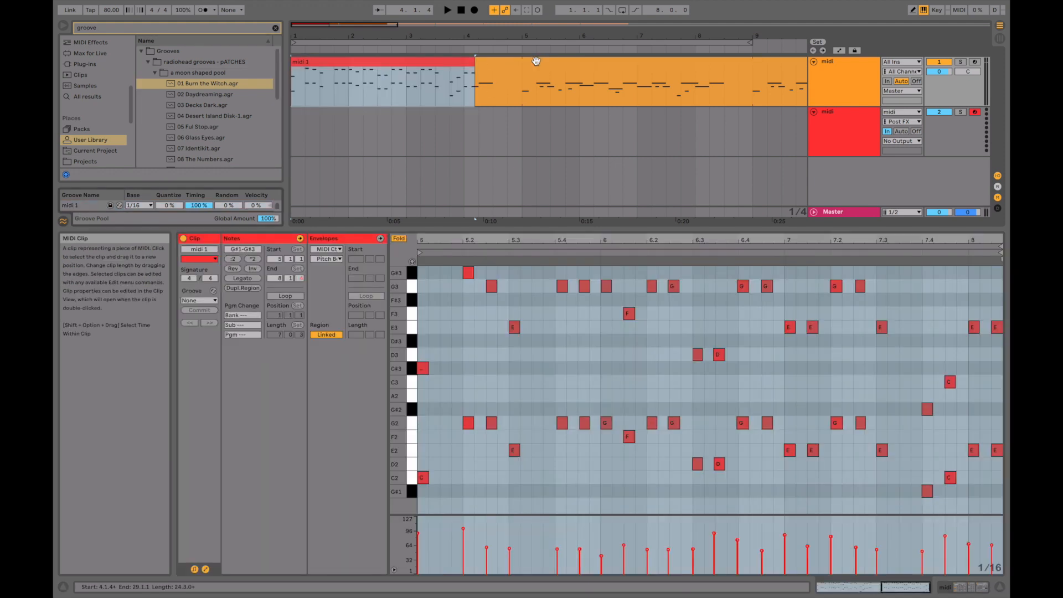